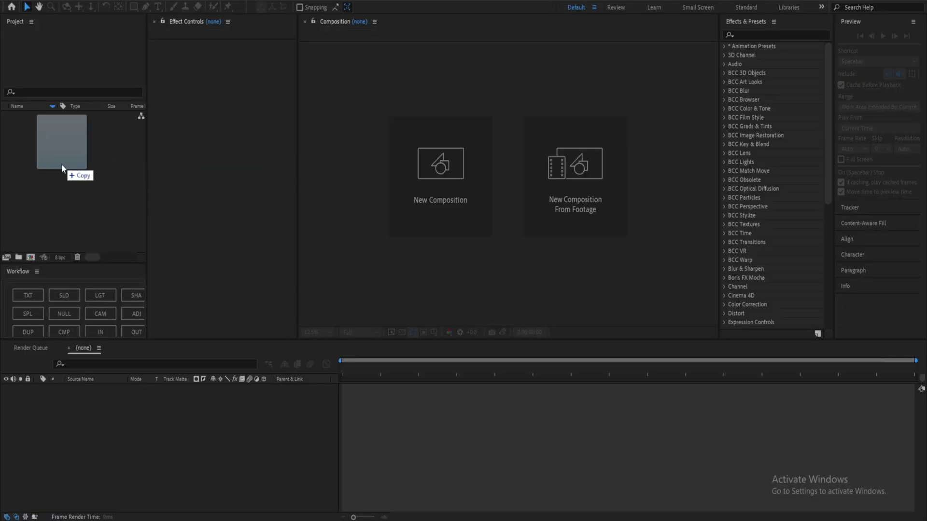
- Import Clip 1 Carti.mp4, create a composition from it, and fit the composition view to the viewer
left_click_drag(62, 164, 59, 194)
left_click_drag(35, 112, 383, 268)
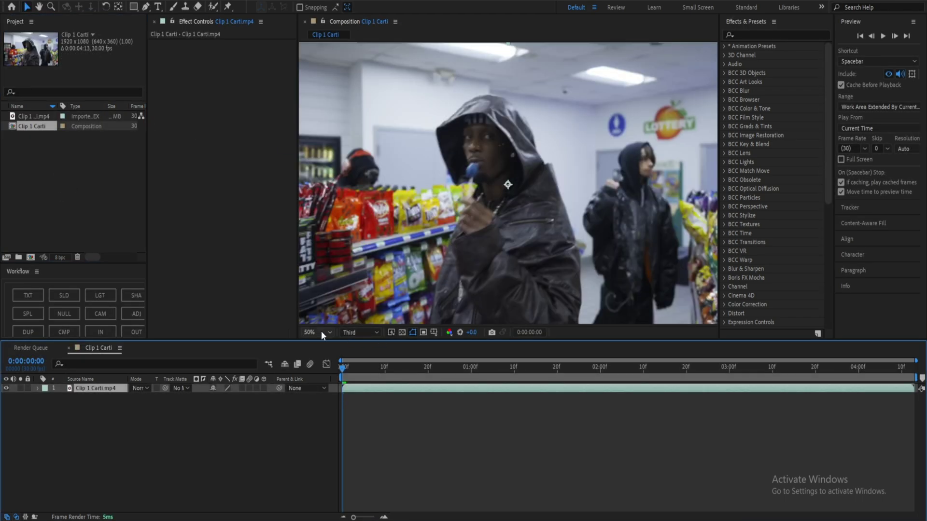
left_click(322, 333)
left_click(338, 158)
- Preview the clip and turn off caching before playback
key("space")
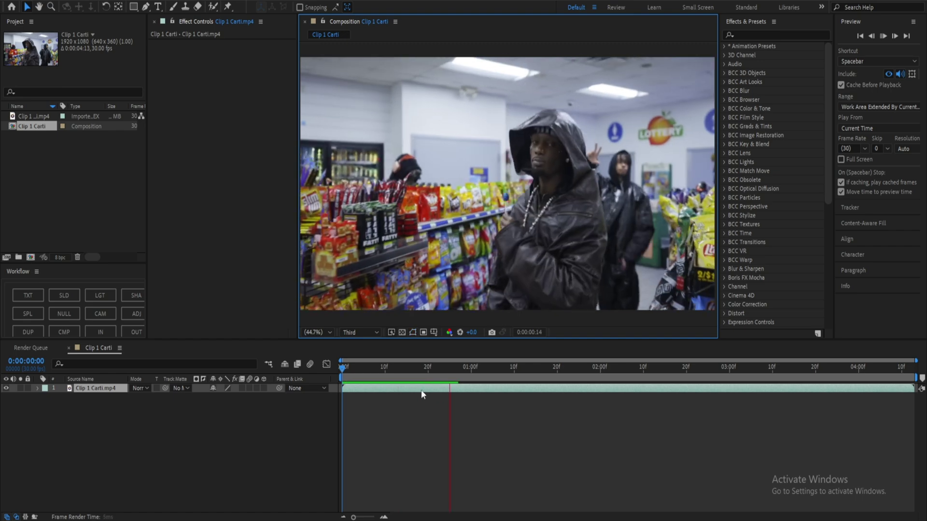
left_click(308, 352)
left_click(841, 85)
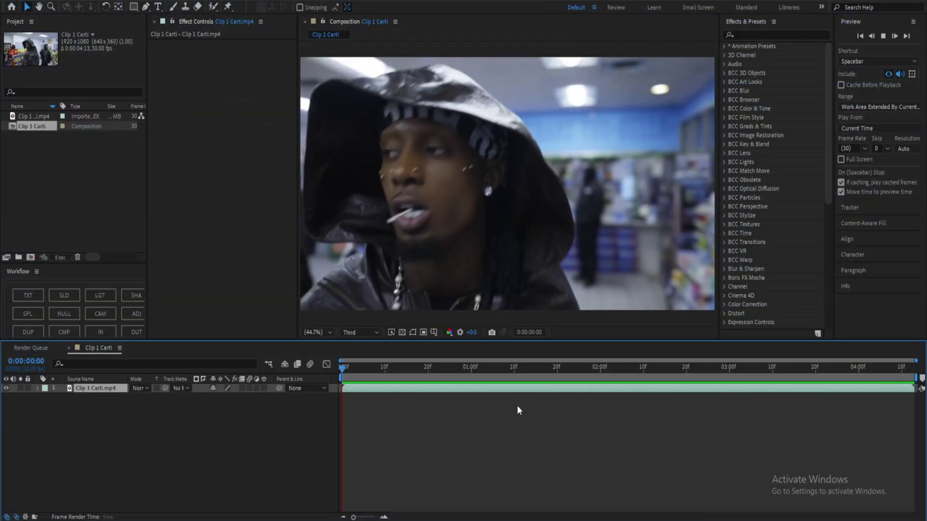
key("space")
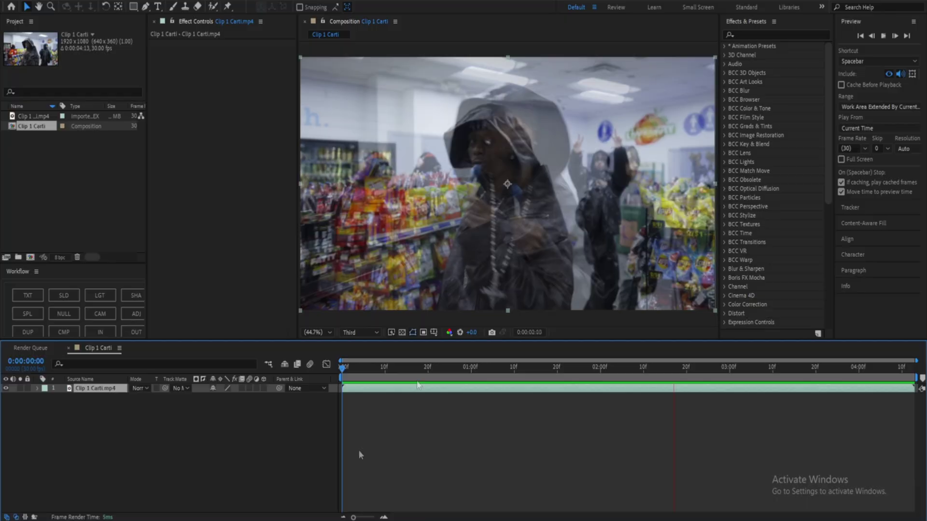
- Add a null object above the clip and select its layer
right_click(239, 432)
mouse_move(270, 308)
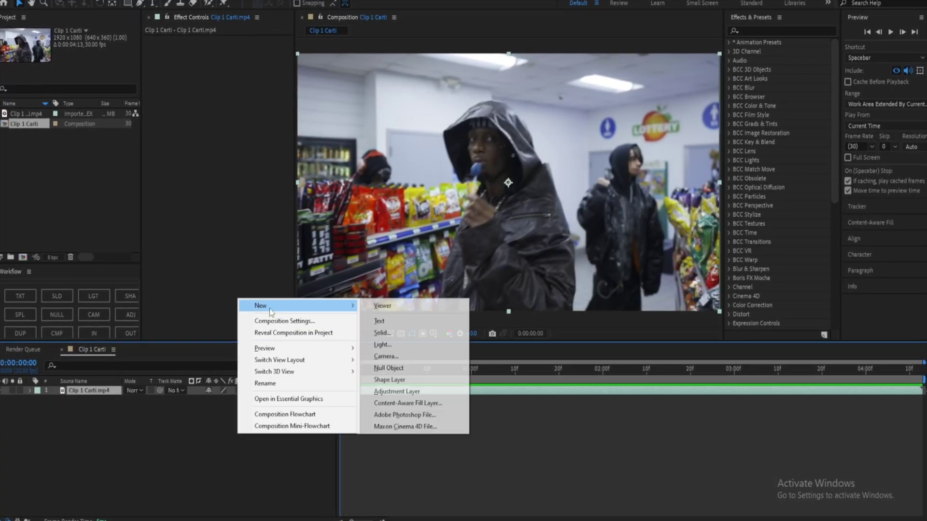
left_click(388, 367)
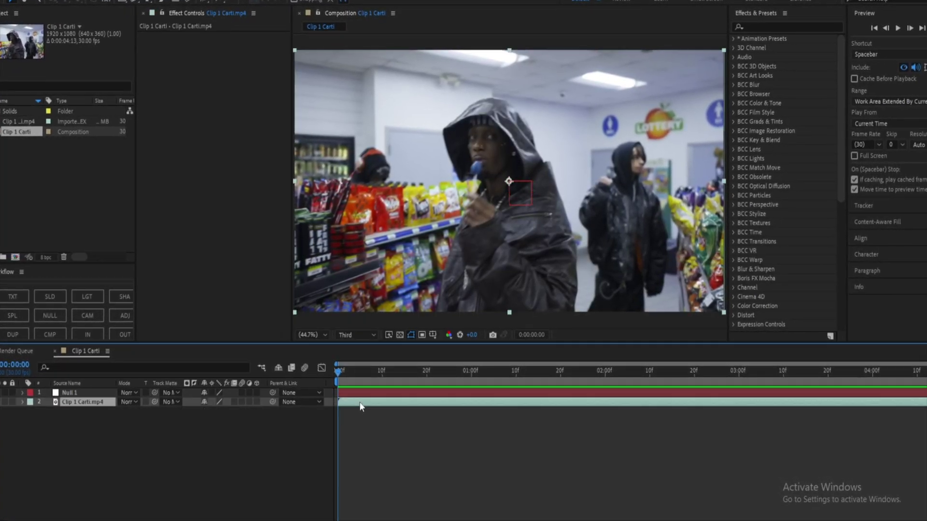
left_click(346, 394)
left_click(97, 403)
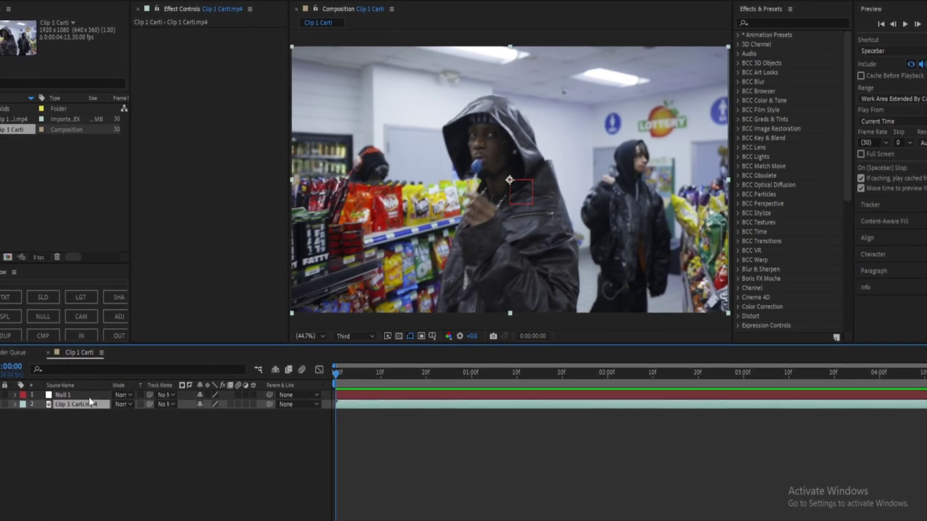
left_click(89, 397)
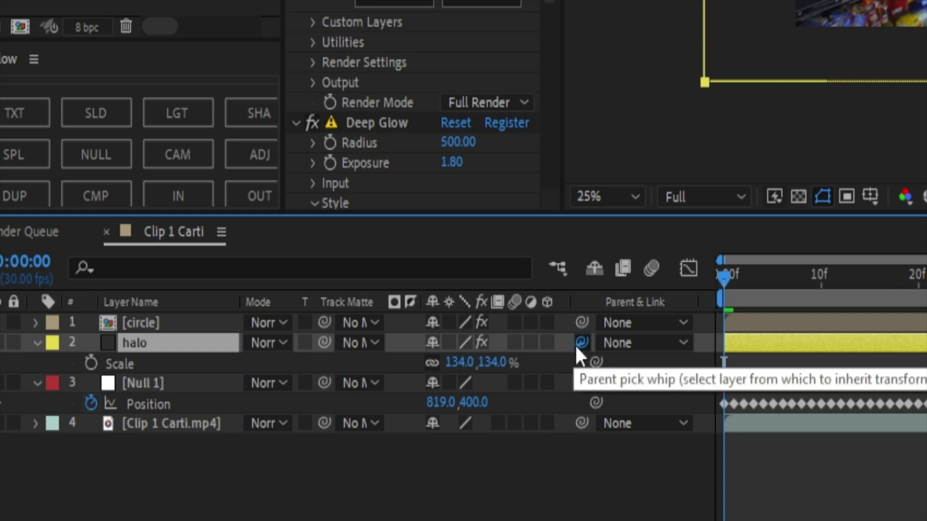
- Parent the halo layer to the Null 1 layer
left_click_drag(581, 343, 172, 387)
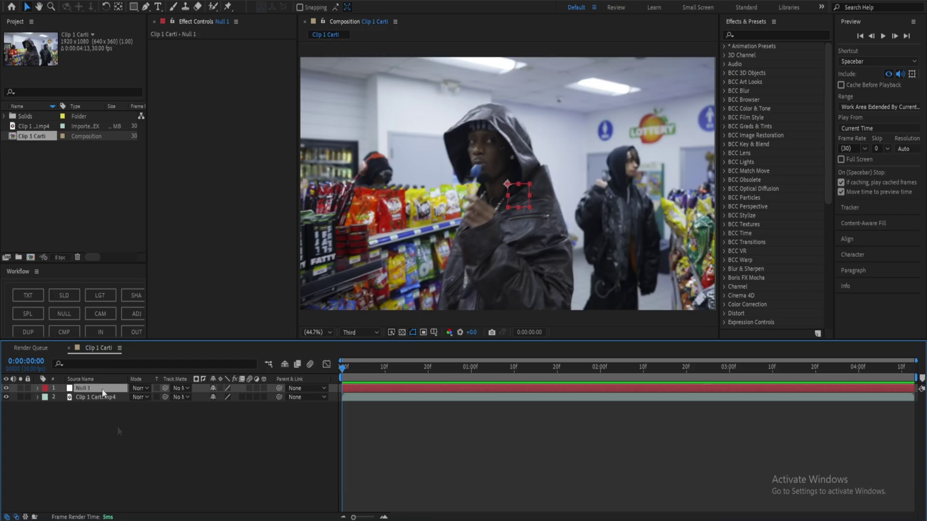
- Add a dark gray solid above the null and apply the Video Copilot Element effect to it
right_click(117, 427)
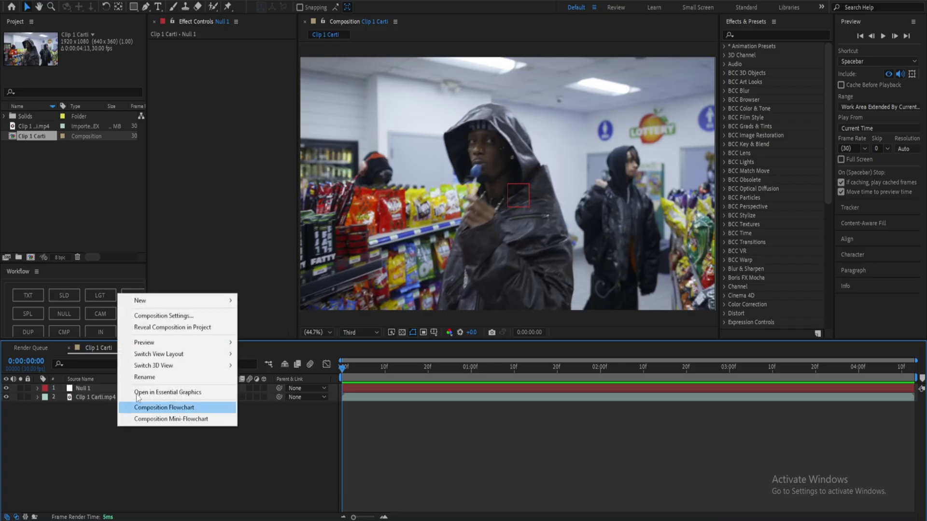
mouse_move(145, 299)
left_click(265, 326)
key("Return")
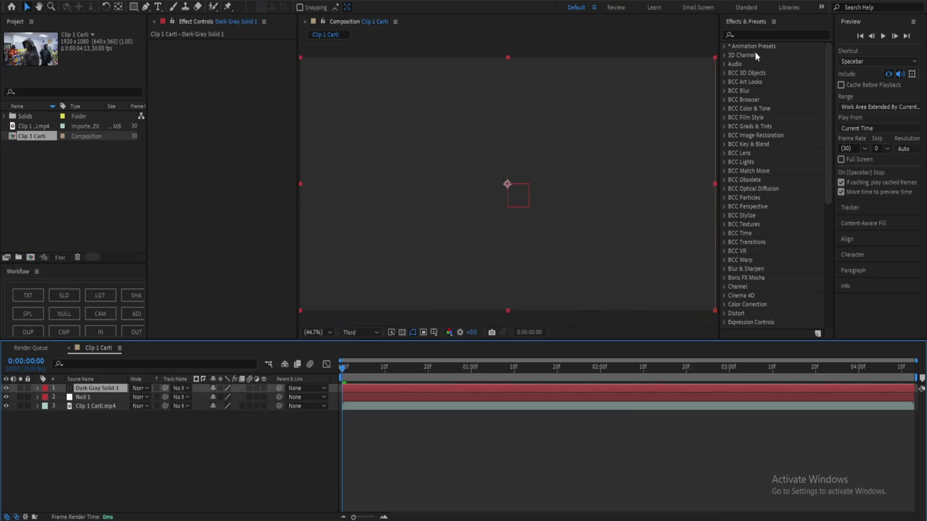
left_click(762, 35)
type("elemen")
left_click_drag(755, 55, 311, 388)
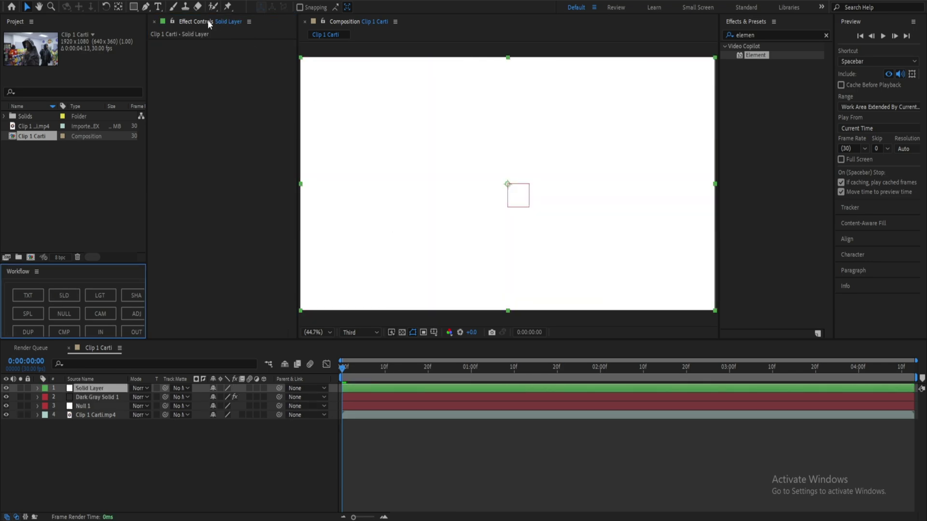
- Mask the white Solid Layer to a circle with the Ellipse tool, centred in the composition
left_click(133, 6)
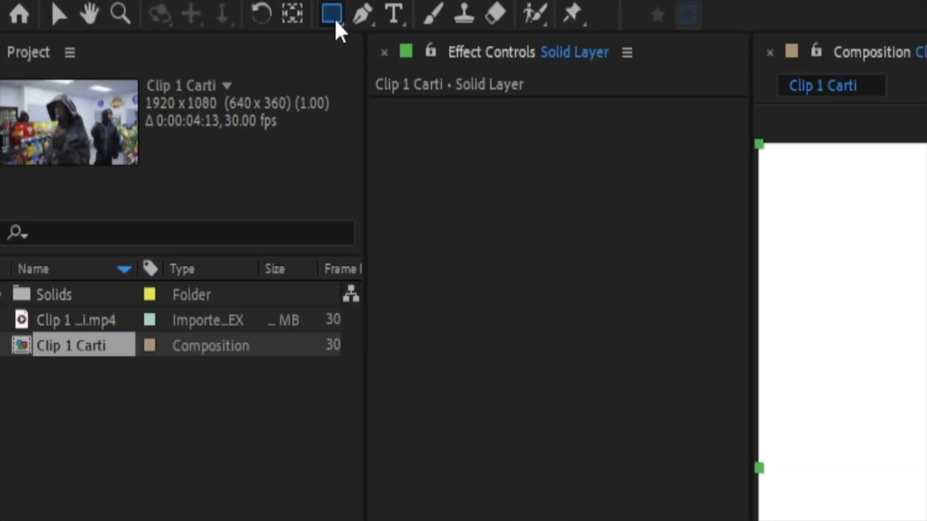
left_click(185, 7)
left_click(427, 74)
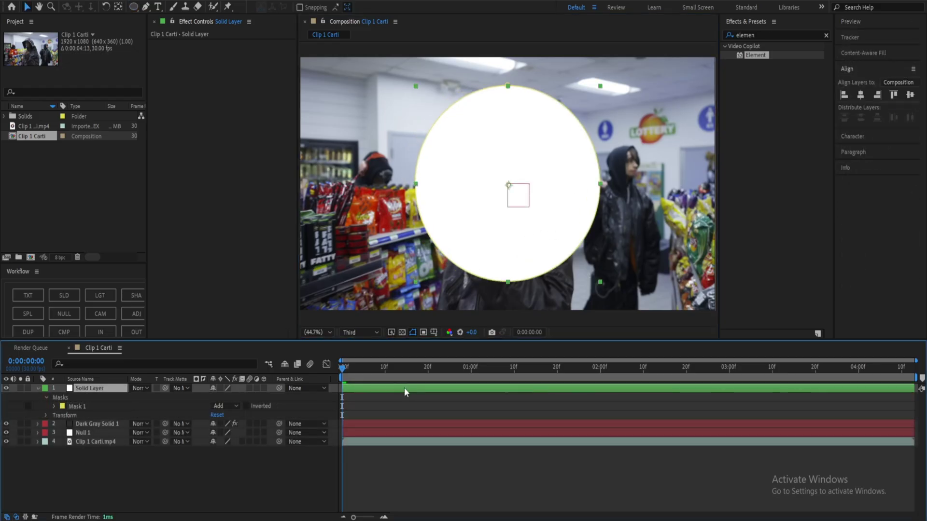
- Duplicate the white circle's solid layer and apply the Fill effect to the upper copy
key("ctrl+d")
key("m")
left_click(826, 35)
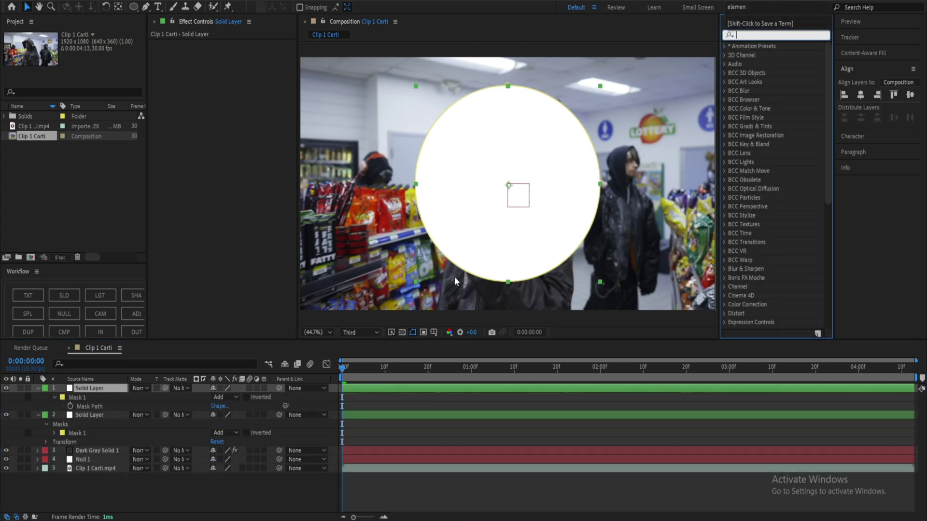
left_click(370, 390)
left_click(760, 34)
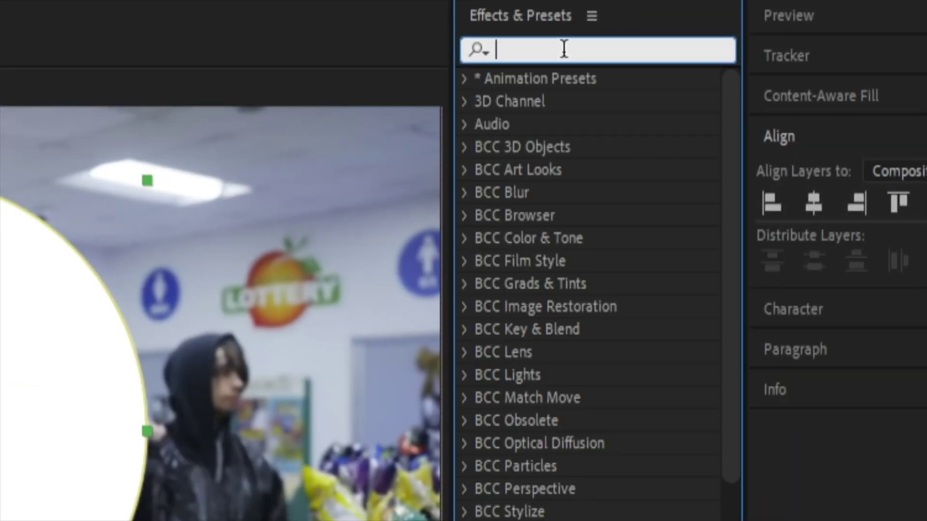
type("fill")
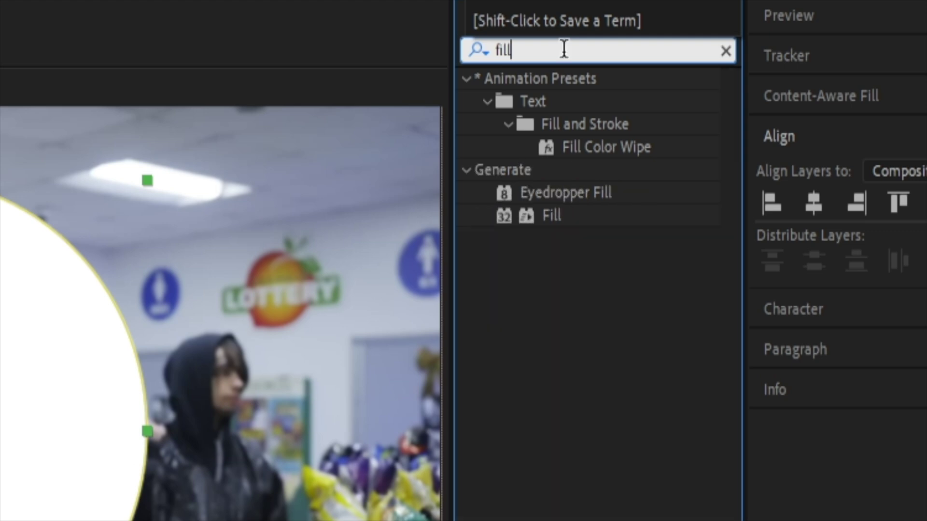
double_click(550, 213)
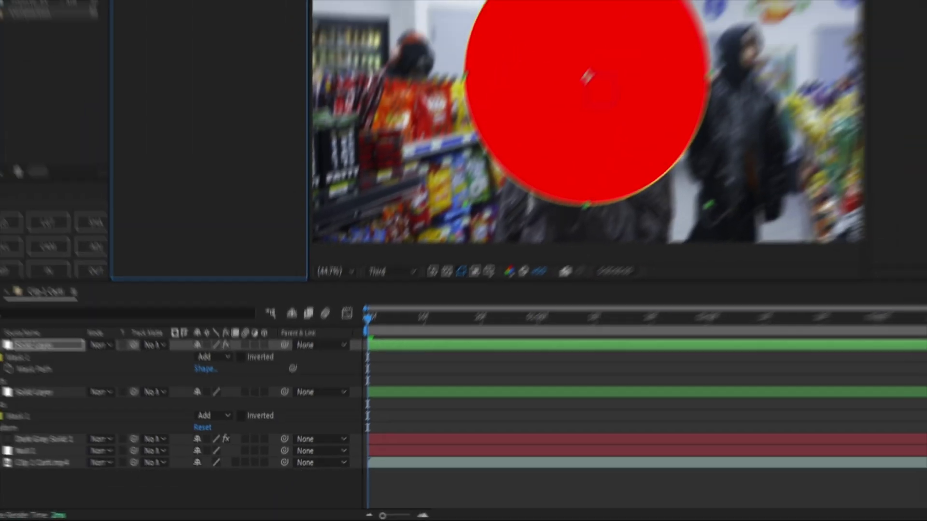
- Set the upper circle's fill color to black and its scale to 79%
left_click(235, 71)
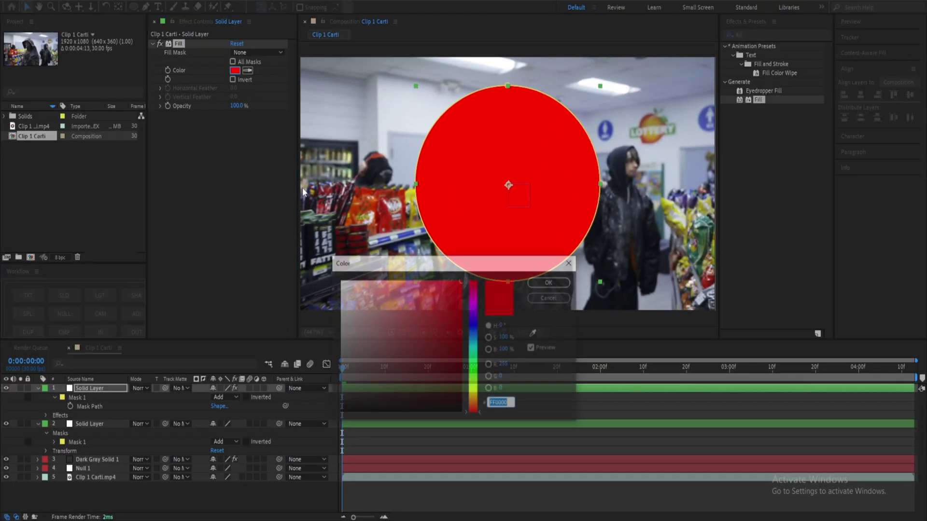
left_click_drag(367, 386, 283, 441)
key("Return")
key("s")
left_click_drag(223, 397, 211, 397)
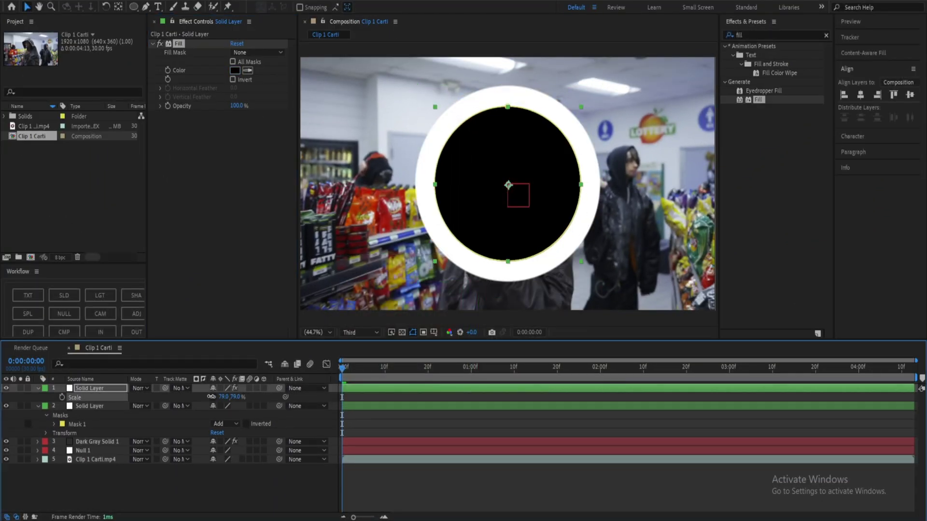
- Pre-compose the two circle solid layers into a composition named circle
left_click(392, 406)
left_click(386, 388, "ctrl")
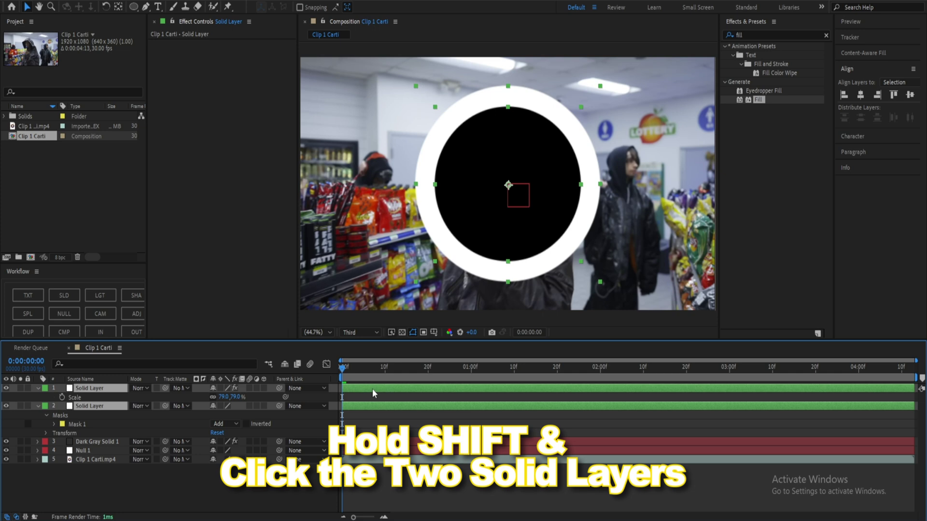
right_click(401, 387)
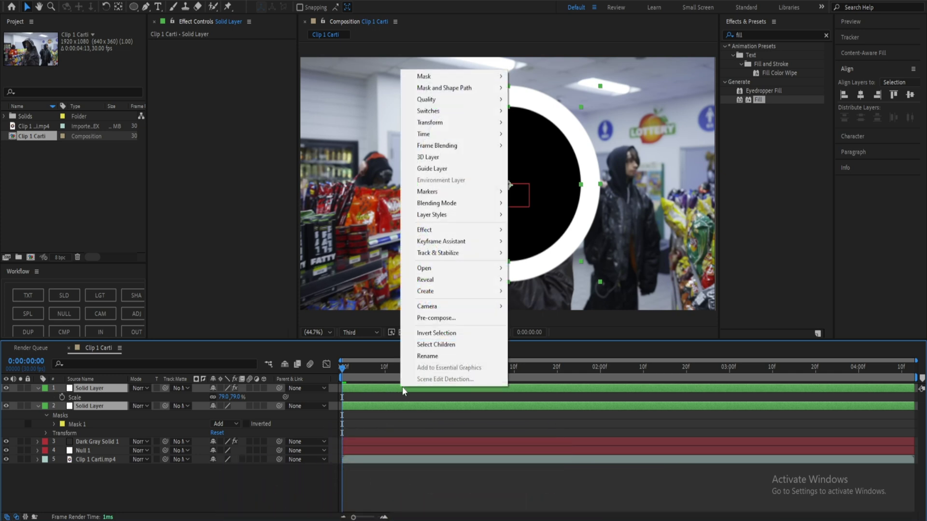
left_click(436, 318)
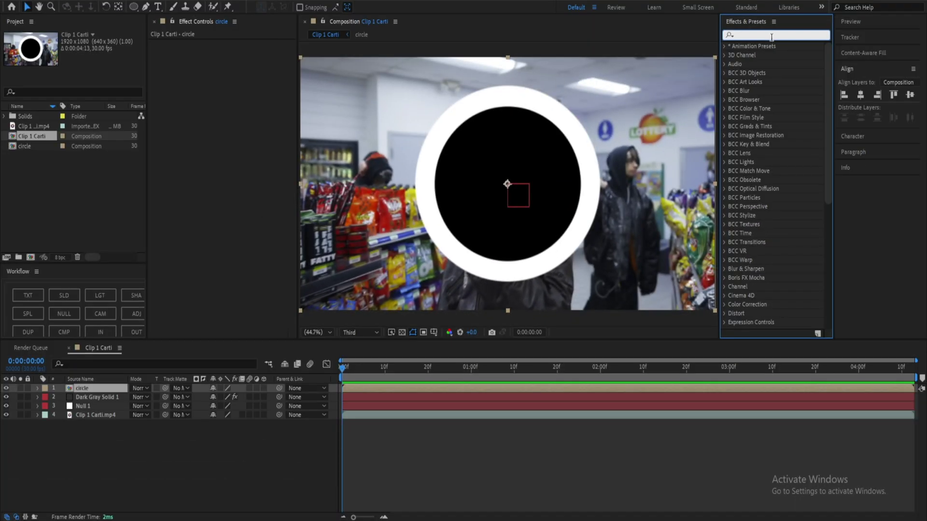
- Apply the Color Key effect to the circle layer and sample its black centre as the key color
type("color key")
left_click_drag(757, 91, 520, 218)
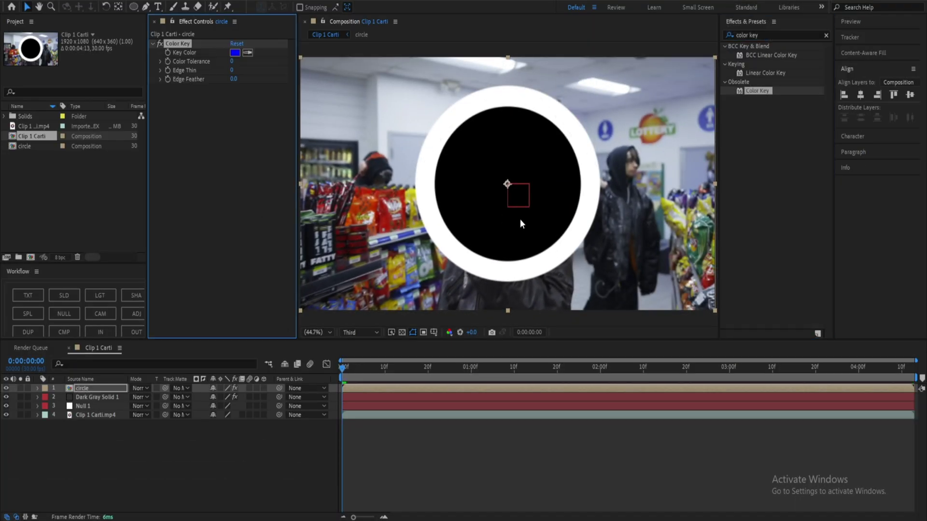
left_click(248, 53)
left_click(502, 147)
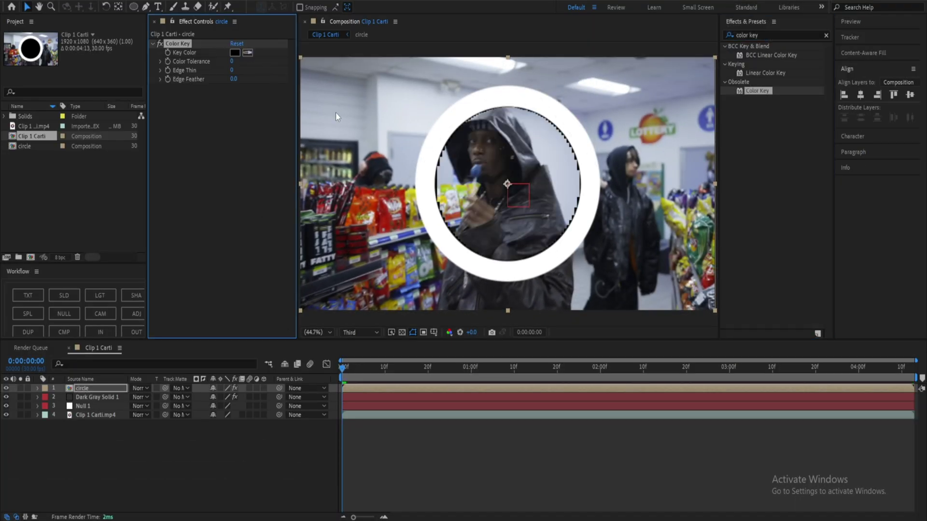
- Set the Color Key's color tolerance to 29, edge thin to 1 and edge feather to 4.7
left_click_drag(234, 62, 255, 79)
left_click(231, 71)
type("1")
left_click(226, 105)
left_click(254, 76)
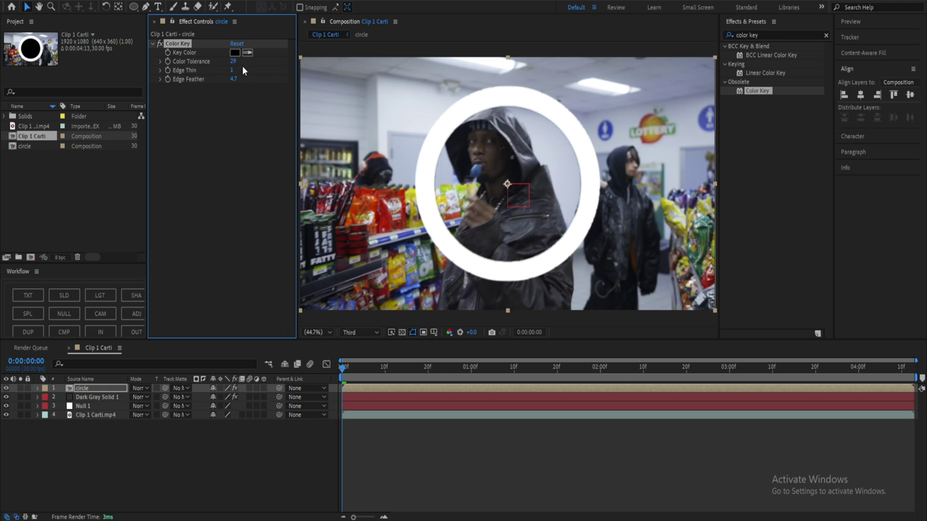
left_click(410, 450)
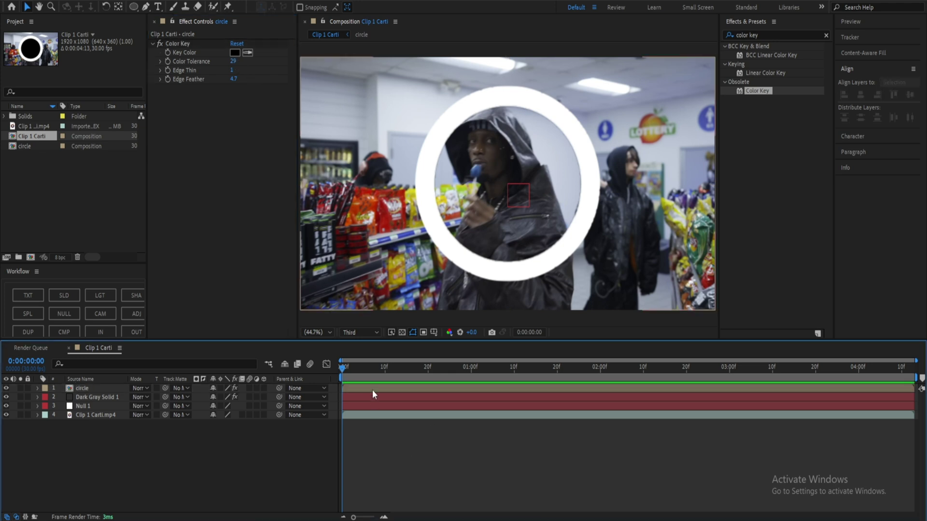
- Auto-trace the circle layer to generate masks along the white ring's edges
left_click(82, 2)
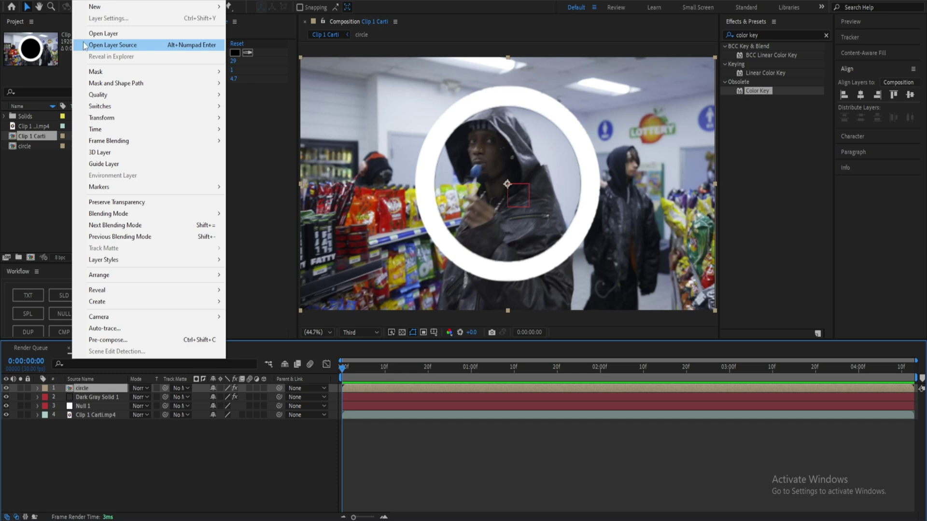
left_click(105, 328)
left_click(497, 335)
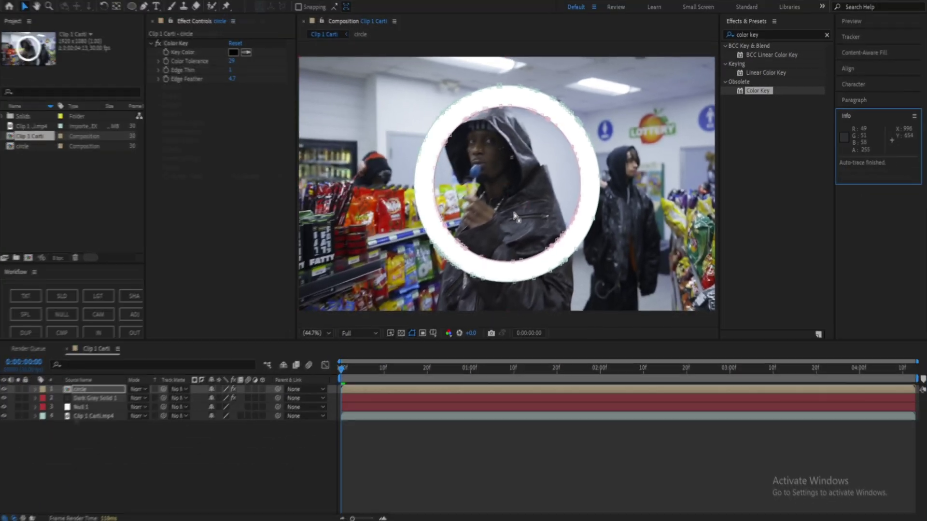
- Assign the circle layer as Path Layer 1 in the Element effect's custom text and masks on Dark Gray Solid 1
left_click(94, 397)
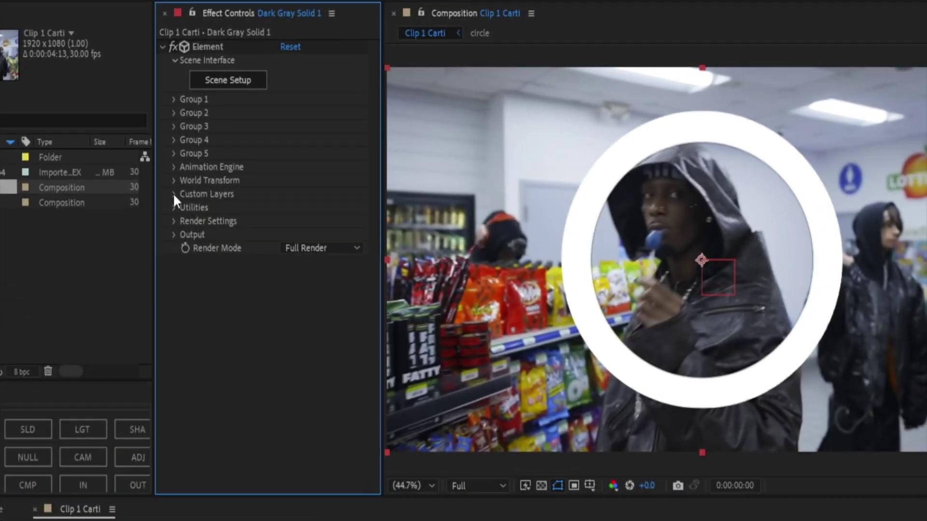
left_click(161, 141)
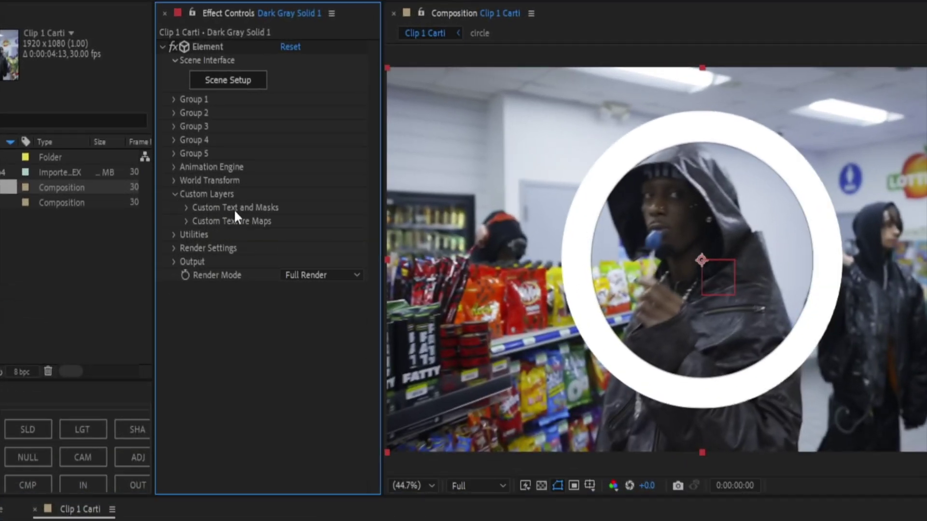
left_click(186, 208)
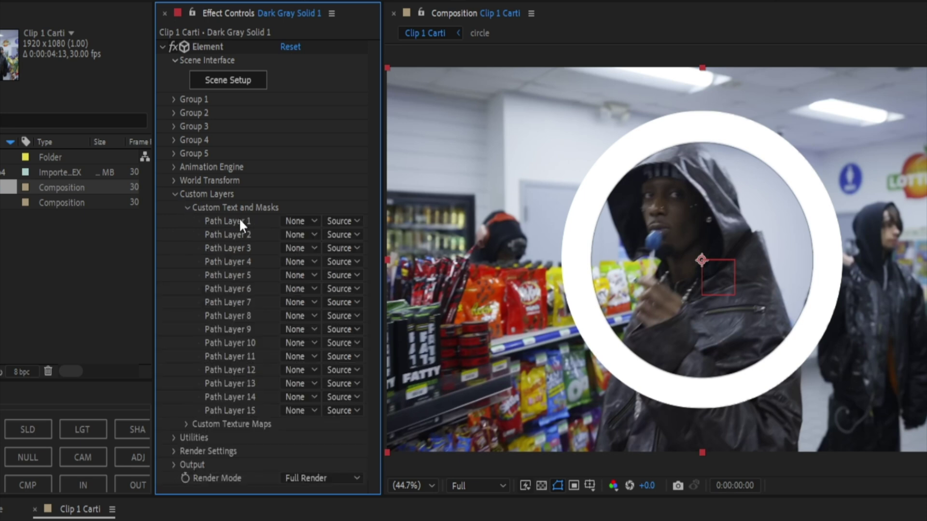
left_click(291, 220)
left_click(334, 262)
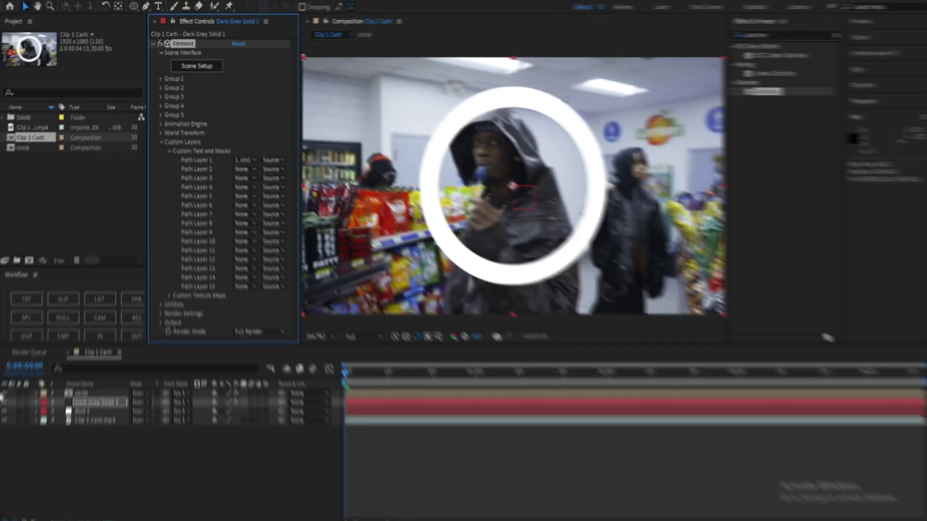
- Hide the circle layer and open the Element effect's Scene Setup
left_click(6, 388)
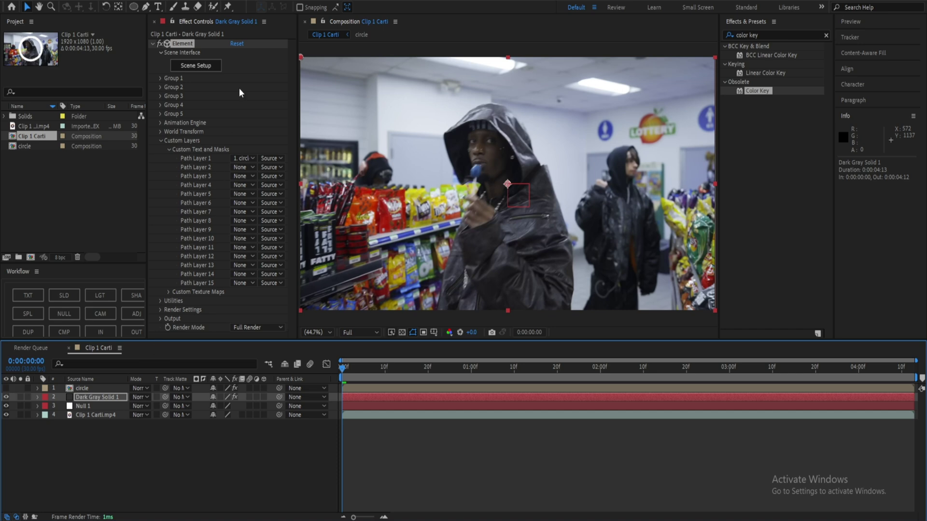
left_click(198, 68)
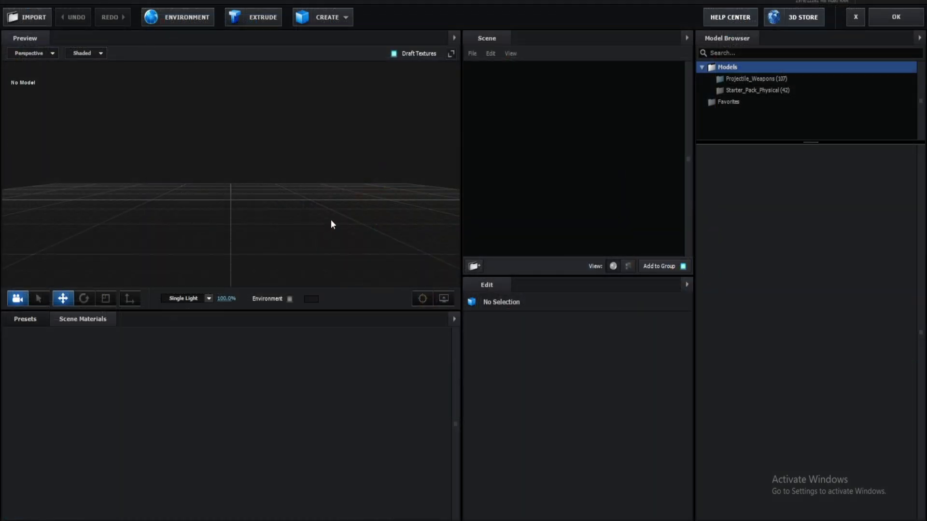
- Extrude the traced circle path into a 3D ring and select its Bevel 1 material
left_click(253, 17)
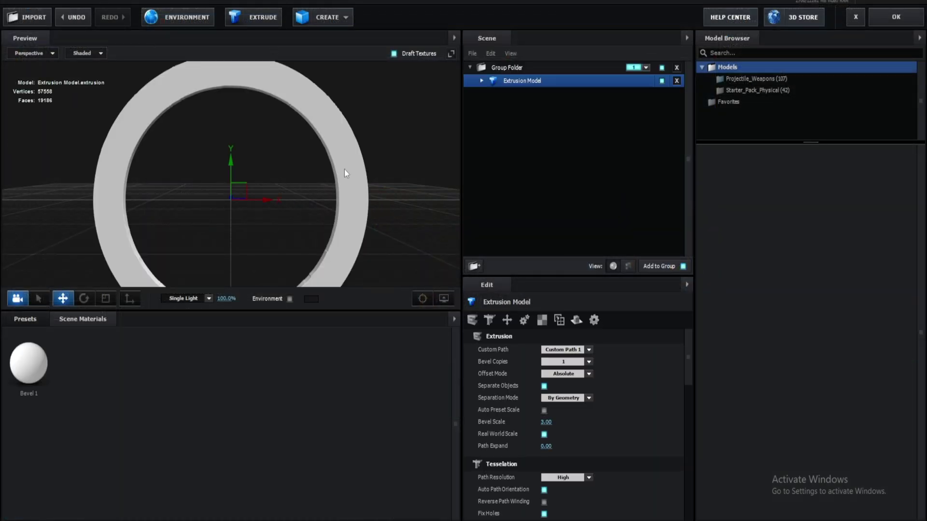
left_click_drag(323, 176, 454, 121)
left_click(481, 81)
left_click(525, 95)
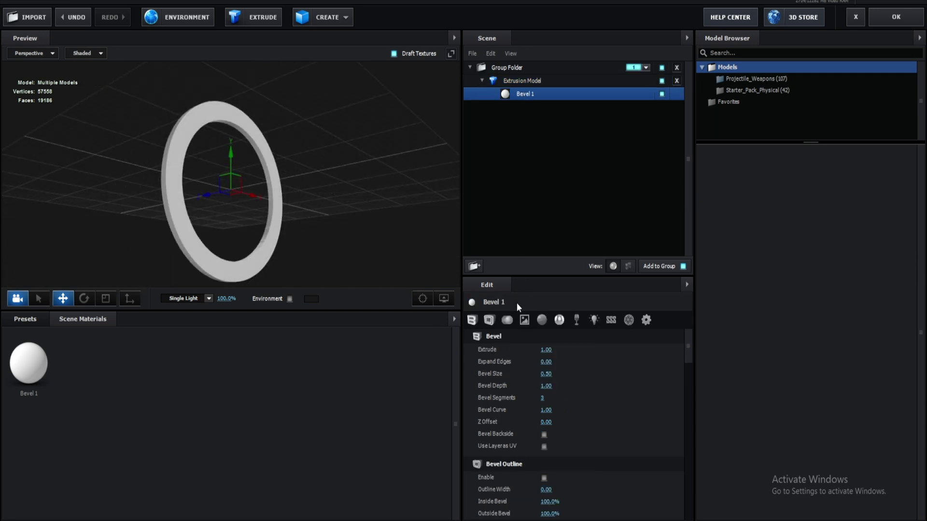
- Enable the bevel backside on the ring's Bevel 1 material and set its bevel segments to 29
left_click_drag(311, 263, 312, 192)
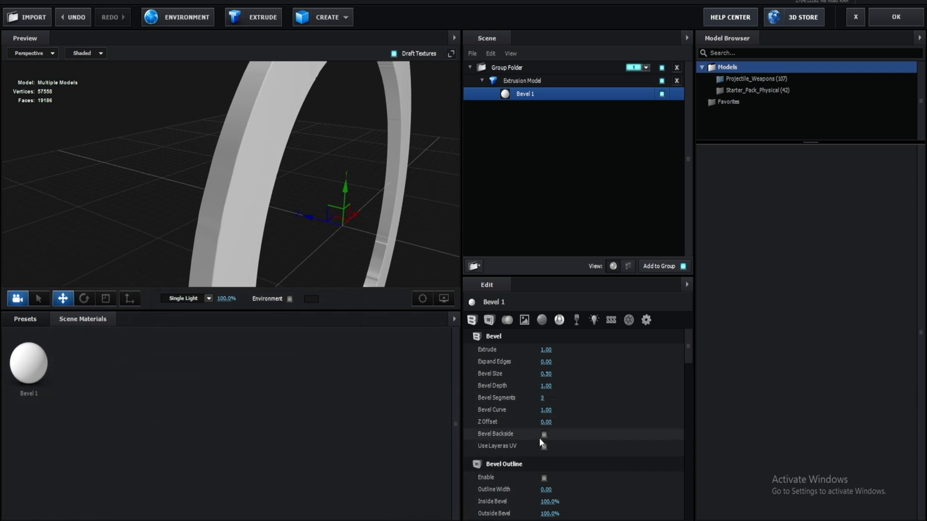
left_click_drag(358, 254, 429, 277)
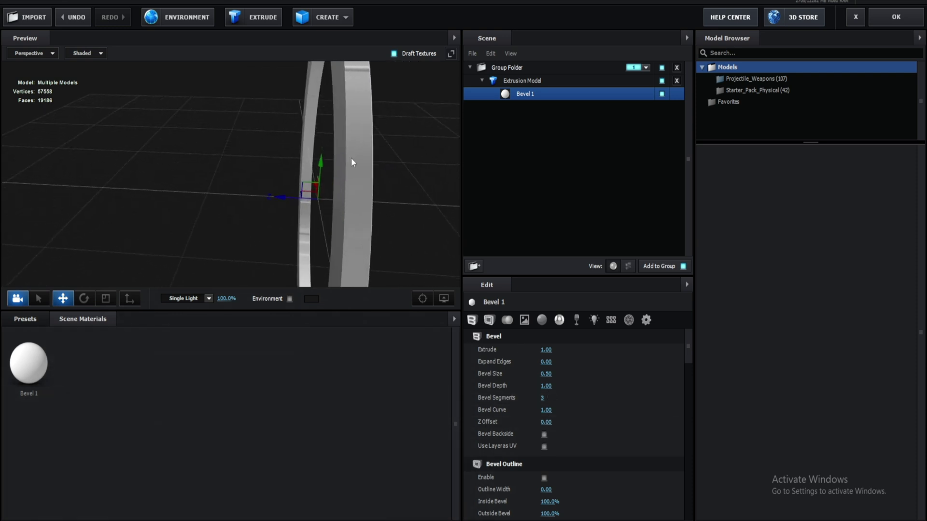
left_click(544, 434)
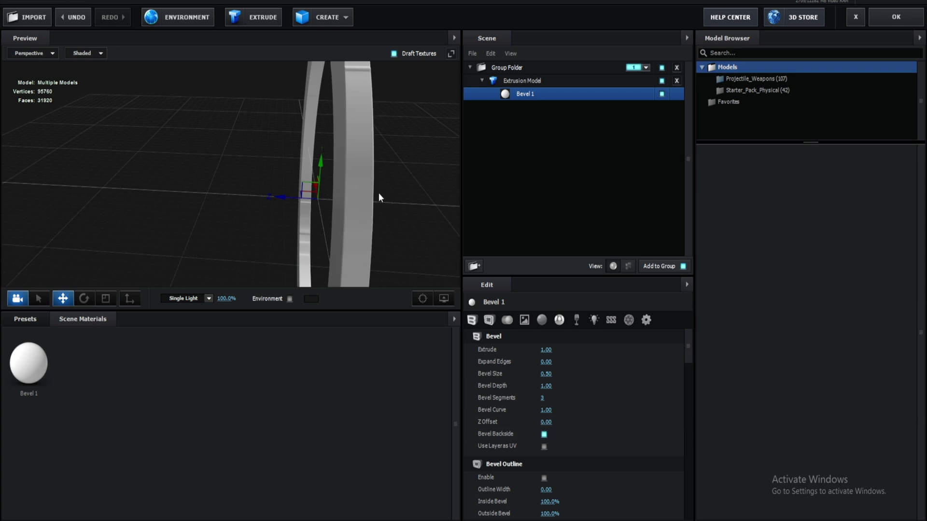
left_click_drag(378, 198, 412, 215)
left_click_drag(543, 397, 556, 398)
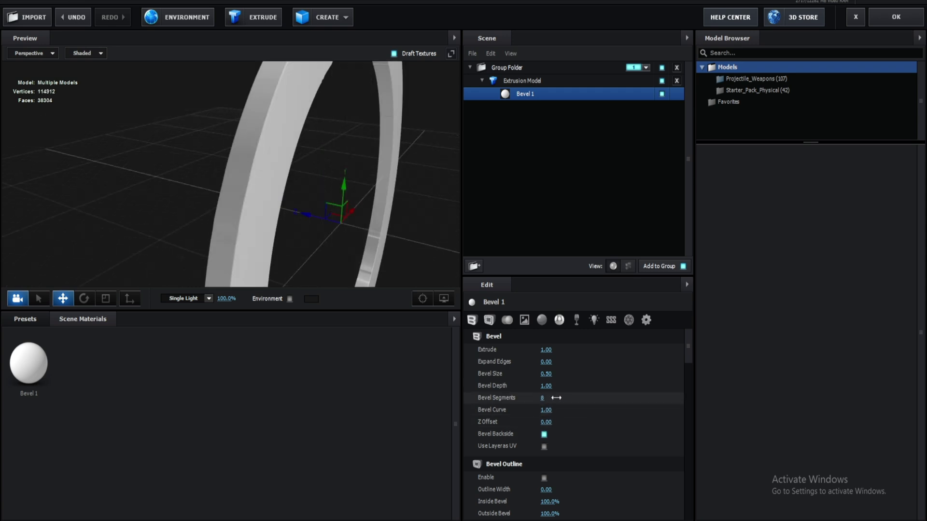
left_click_drag(556, 397, 574, 397)
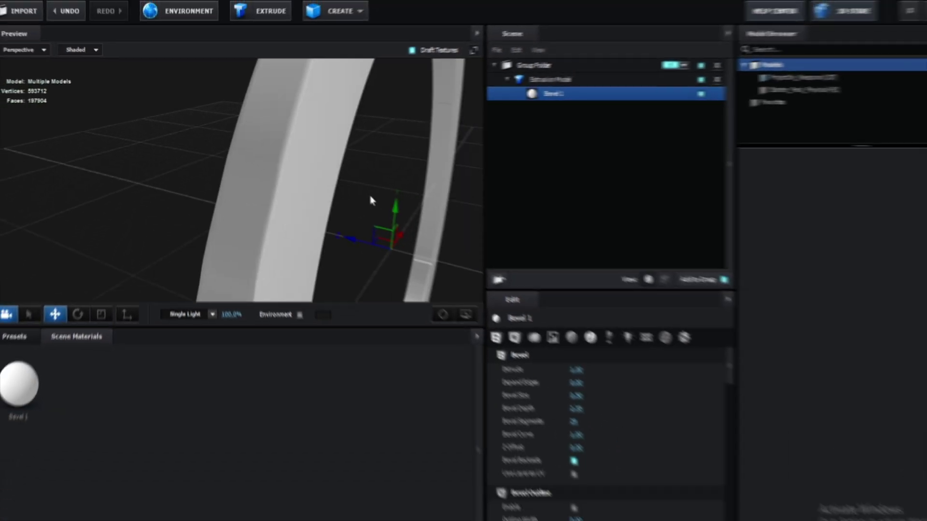
- Set the ring's bevel depth to 2.35 and its extrude value to 1.45
scroll(395, 209, "down", 6)
left_click_drag(392, 211, 404, 176)
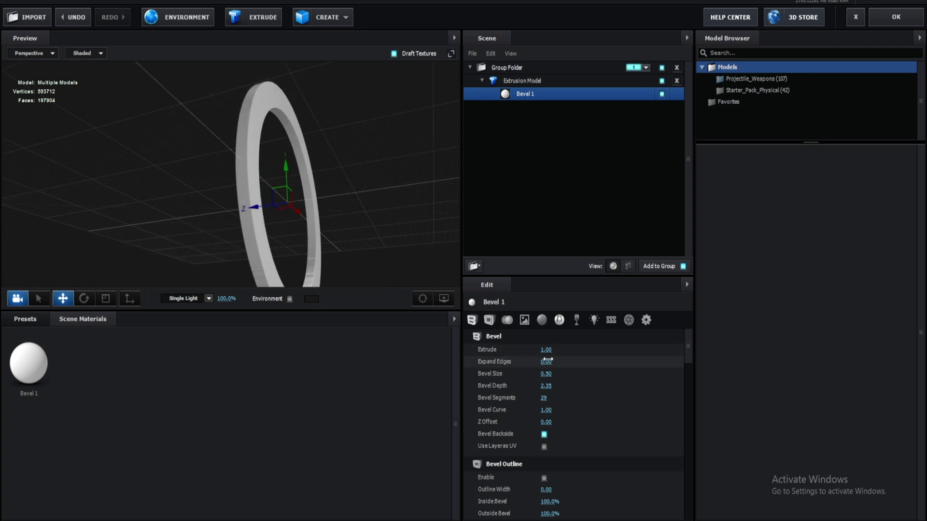
left_click_drag(546, 350, 574, 350)
left_click_drag(412, 186, 382, 224)
- Apply the Gold material from the Physical presets to the extruded ring
left_click(27, 320)
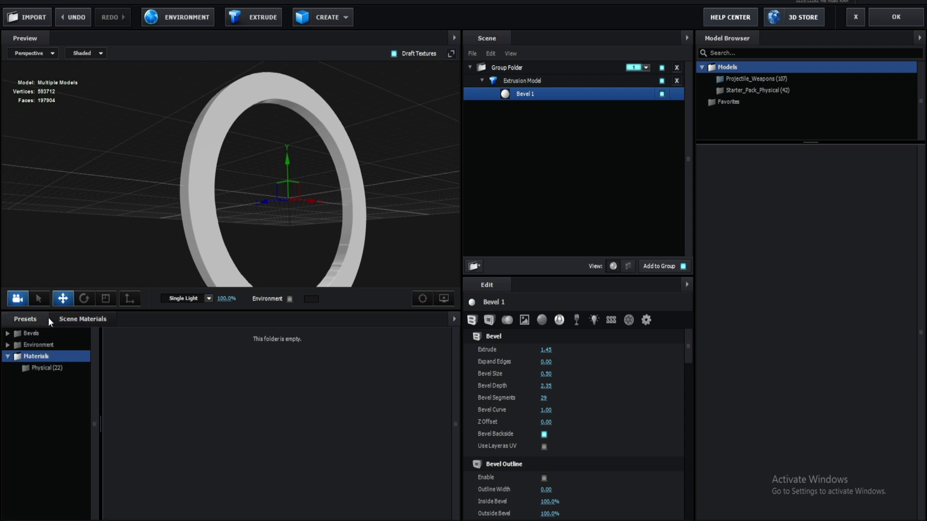
left_click(40, 368)
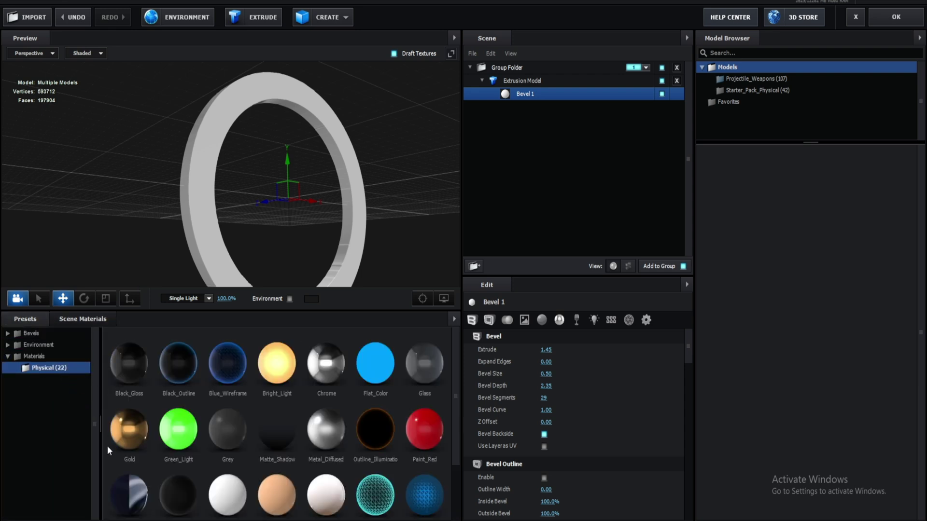
left_click_drag(127, 438, 204, 224)
left_click_drag(294, 236, 334, 245)
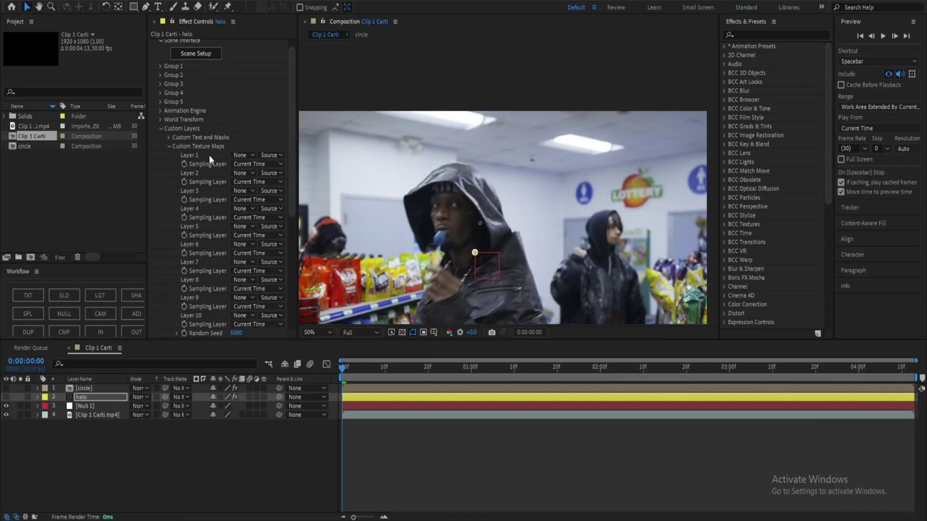
- Reopen the halo layer's Scene Setup and examine the ring's material, including its reflectivity and illumination settings
scroll(197, 142, "up", 1)
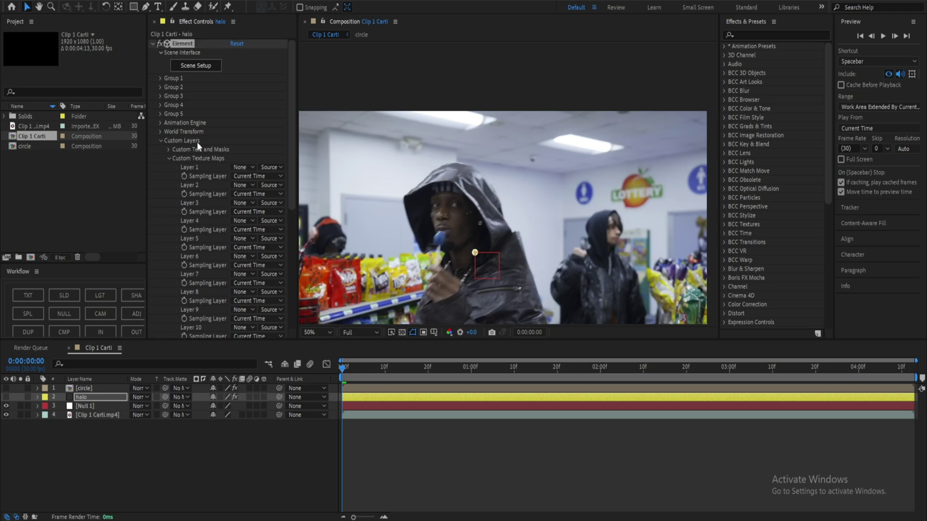
left_click(197, 66)
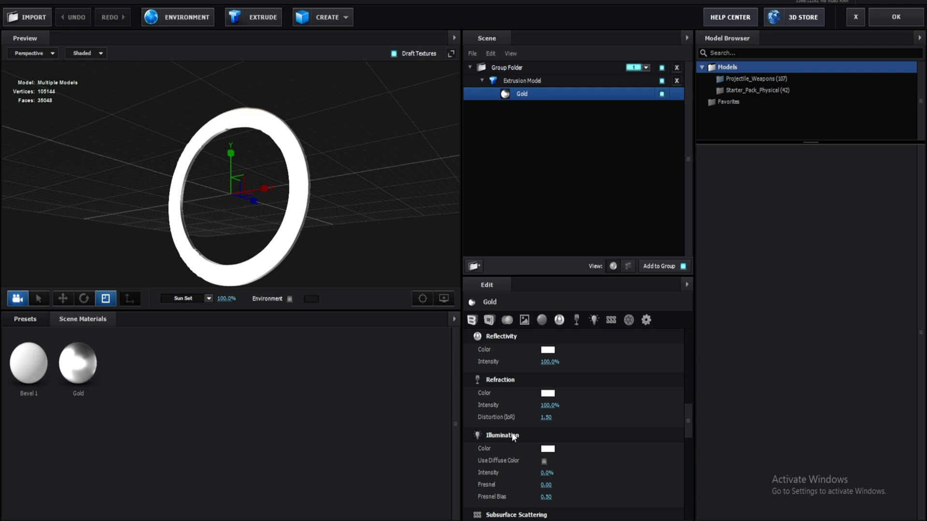
left_click_drag(380, 276, 382, 211)
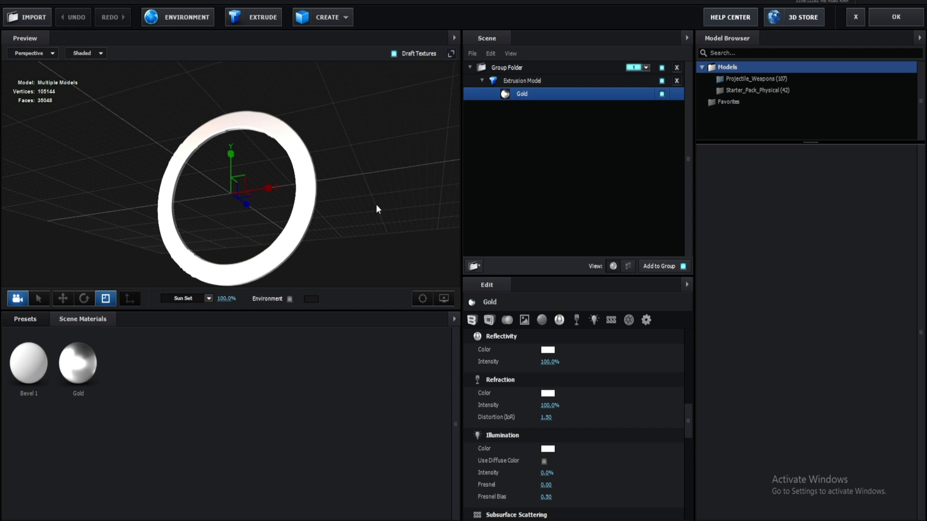
left_click_drag(376, 200, 316, 197)
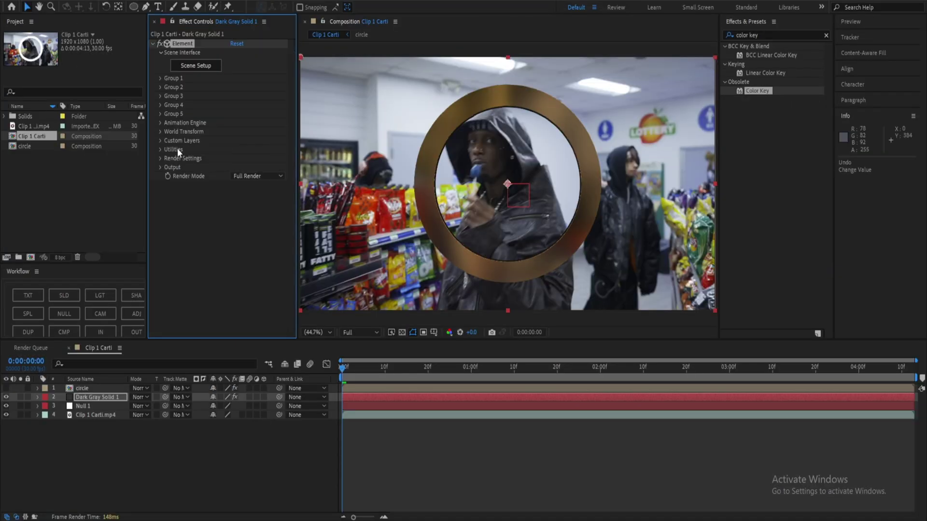
- Place the ring above the hooded man's head with world position -22, -408, world scale 0.44, X rotation -90° and Y rotation -13°
left_click(160, 132)
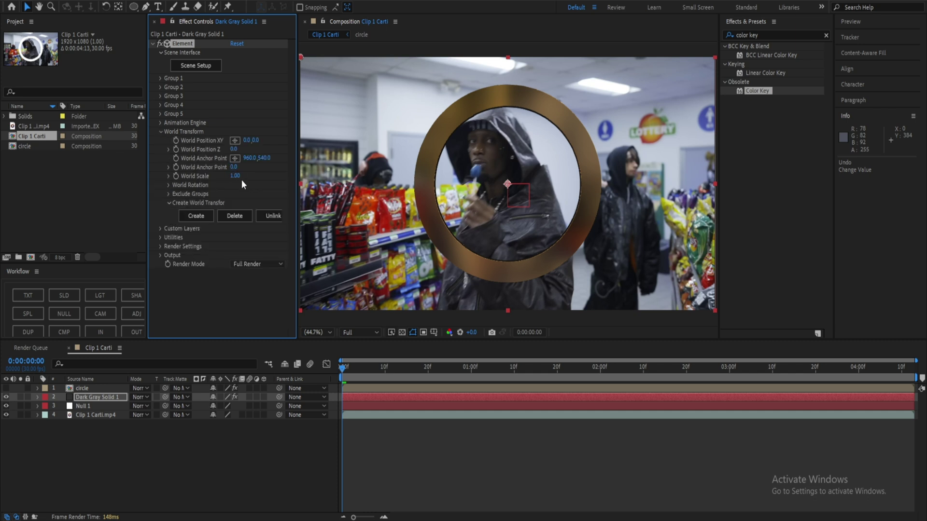
left_click(168, 186)
left_click_drag(244, 202, 195, 186)
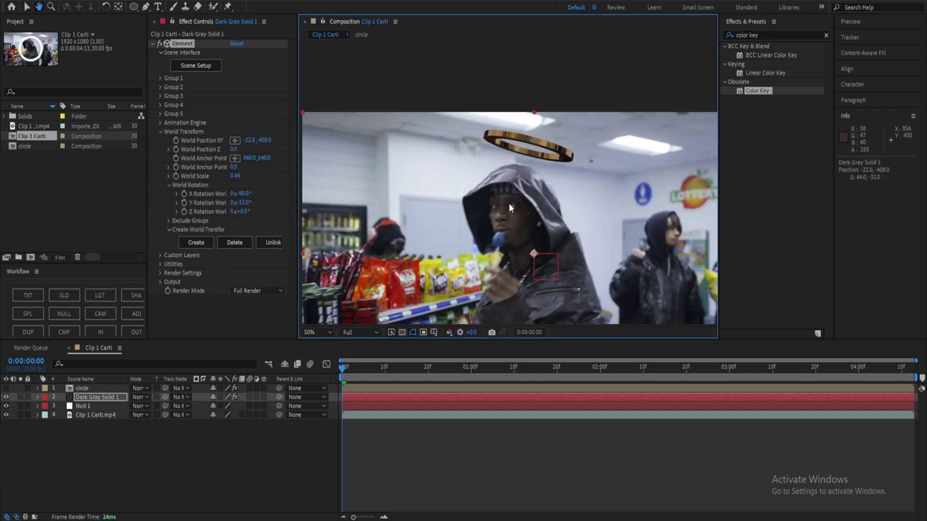
left_click_drag(509, 204, 481, 207)
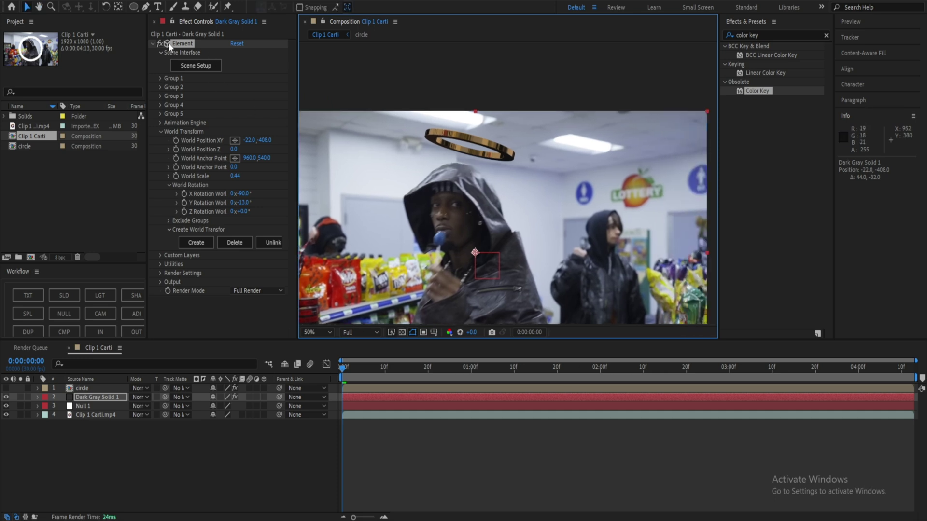
left_click(154, 43)
left_click(153, 43)
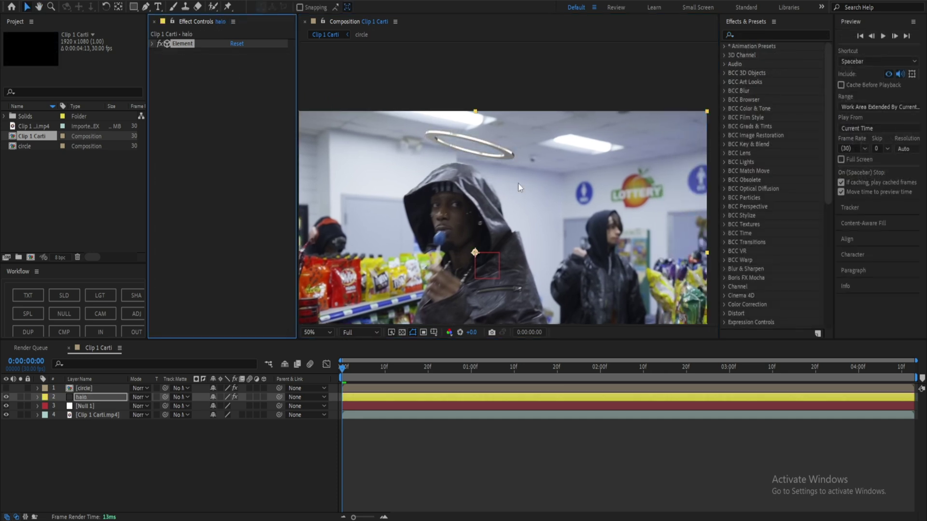
left_click_drag(562, 194, 560, 194)
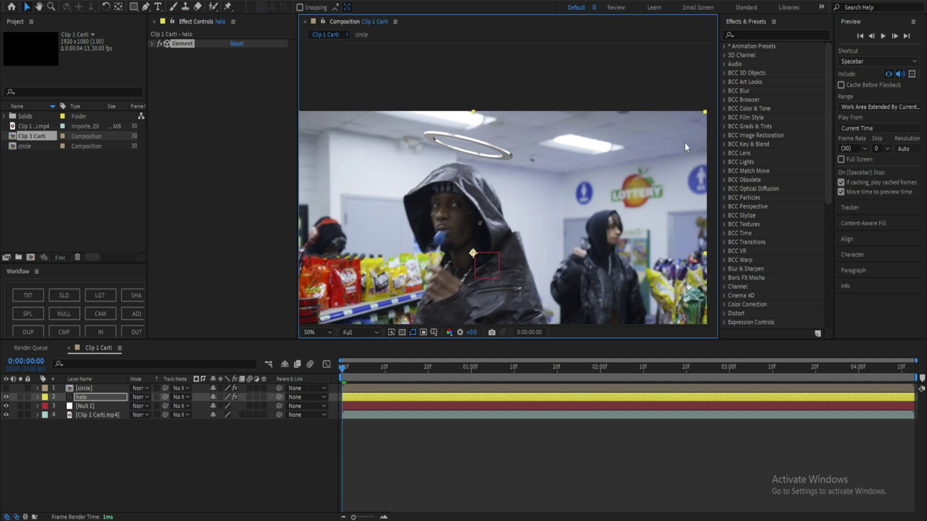
- Apply the Deep Glow effect to the halo layer and set its exposure to 1.80
left_click(775, 36)
type("deep glow")
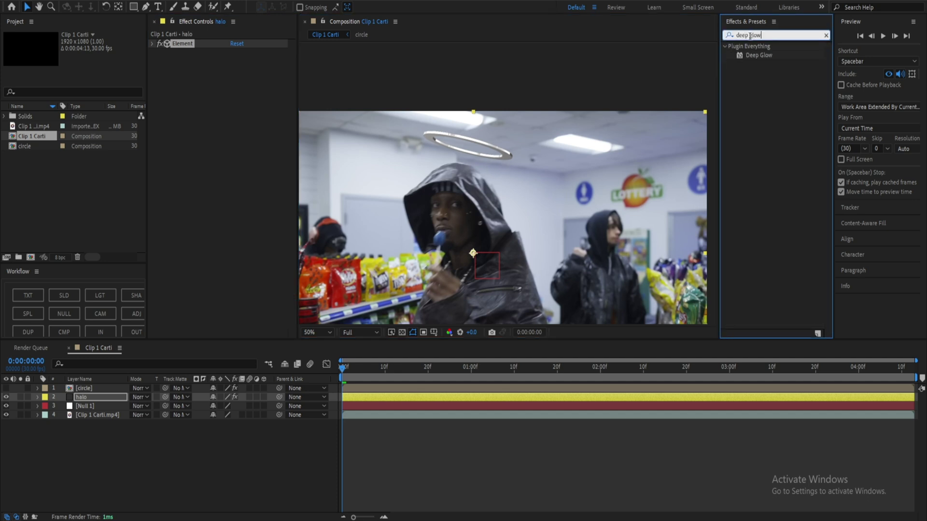
left_click_drag(759, 55, 100, 400)
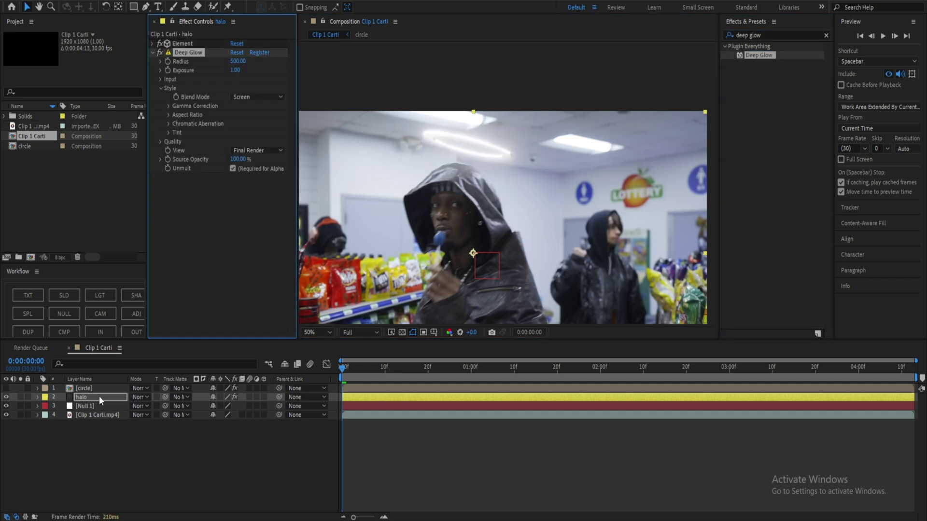
left_click_drag(235, 70, 256, 66)
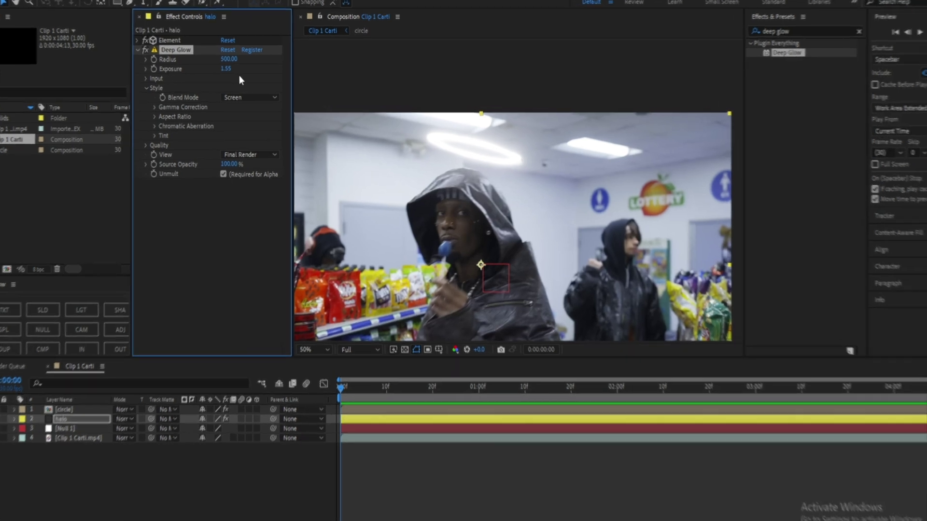
mouse_move(233, 70)
left_mouse_down()
mouse_move(280, 62)
mouse_move(232, 63)
left_mouse_up()
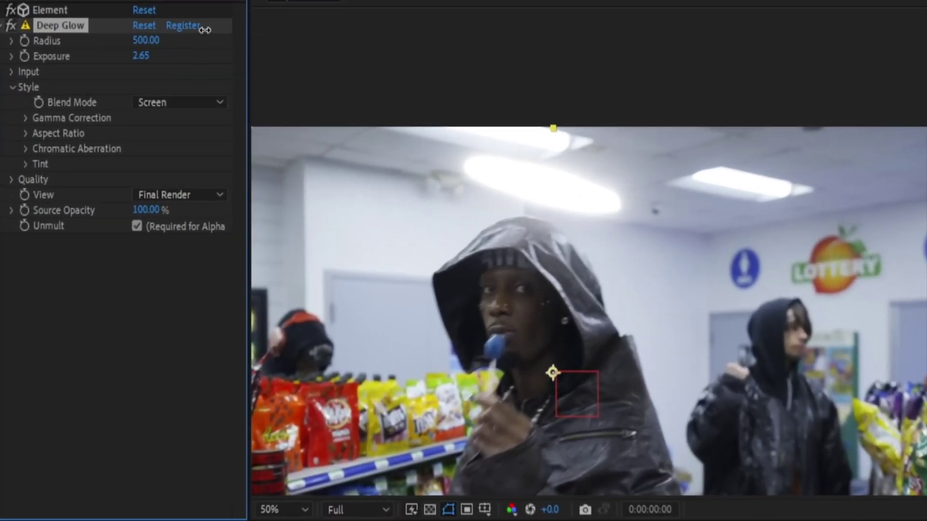
left_click_drag(140, 56, 111, 57)
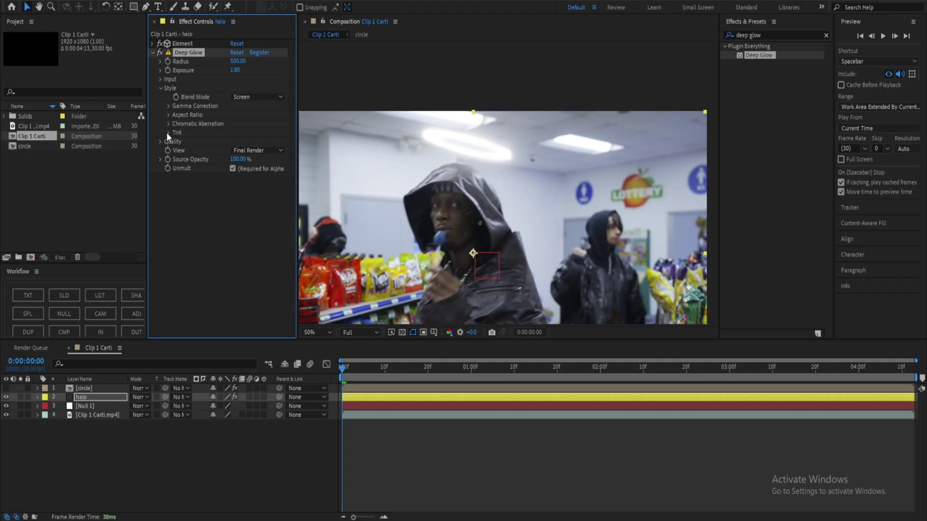
- Enable the Deep Glow tint on the halo and set its color to pale yellow FFEEAB
left_click(168, 133)
left_click(236, 151)
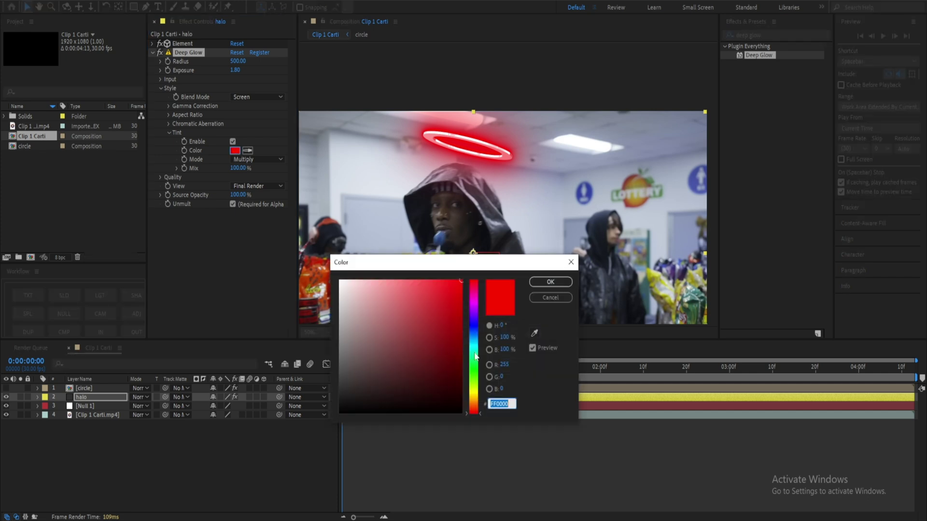
left_click(474, 400)
left_click_drag(430, 320, 389, 261)
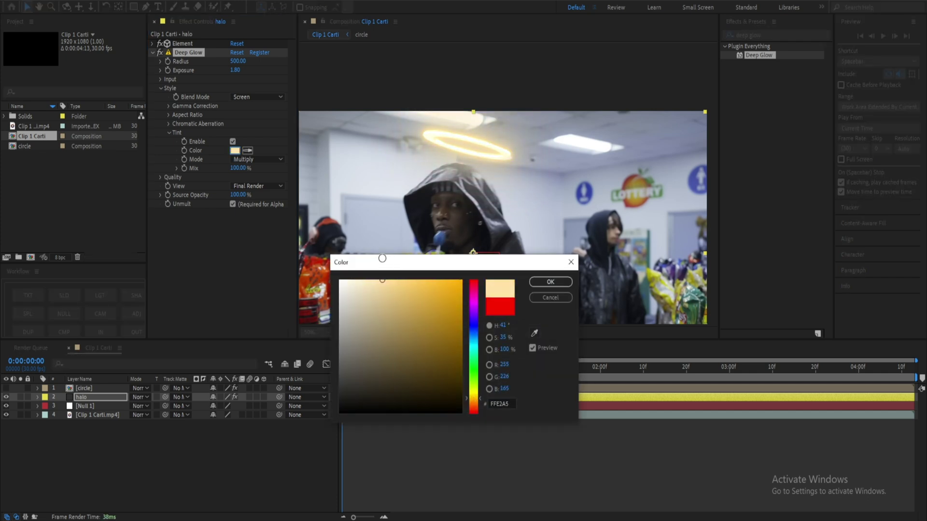
left_click_drag(459, 367, 371, 275)
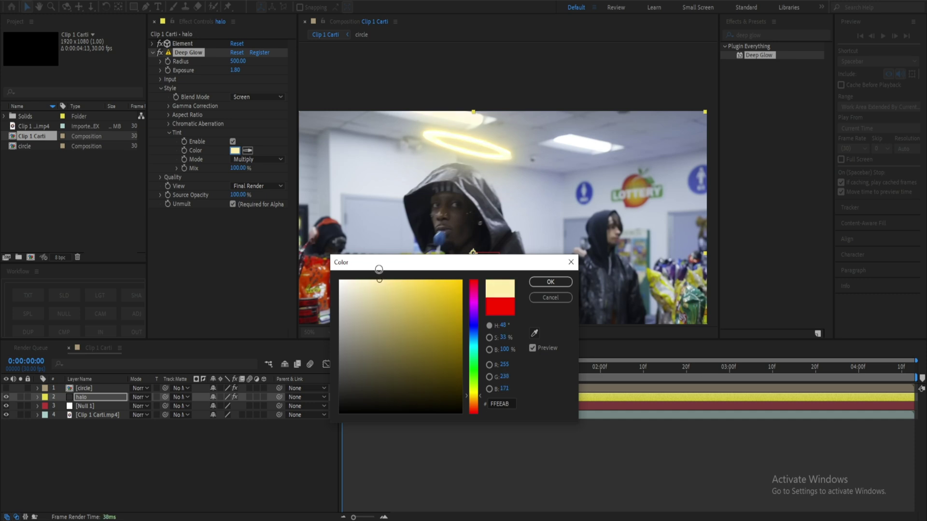
left_click(550, 283)
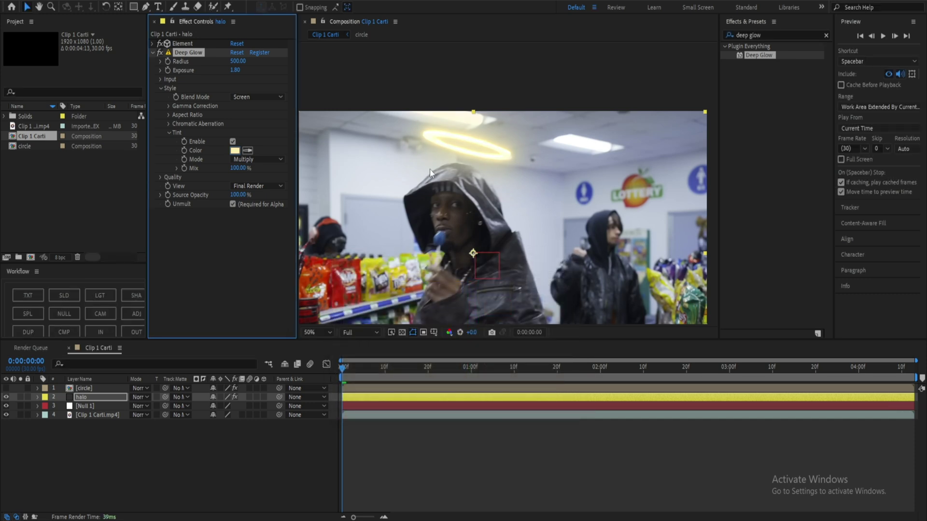
- Try to apply the 3D Camera Tracker effect to the Clip 1 Carti.mp4 layer
left_click(90, 395)
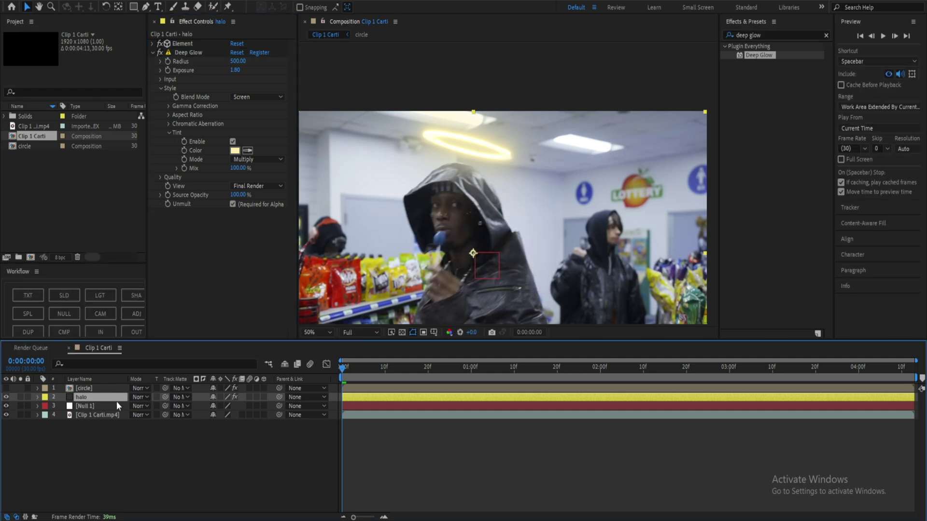
left_click(97, 414)
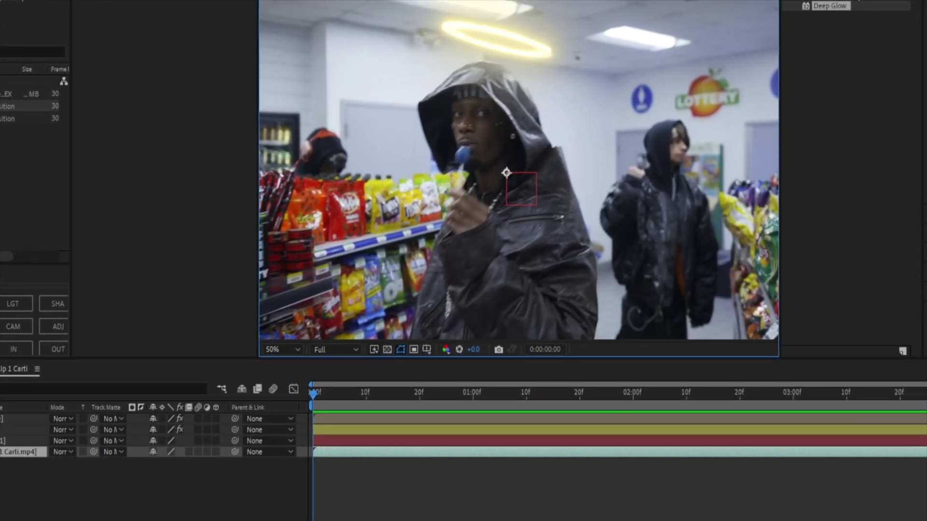
left_click(855, 1)
type("3d cam")
left_click(844, 8)
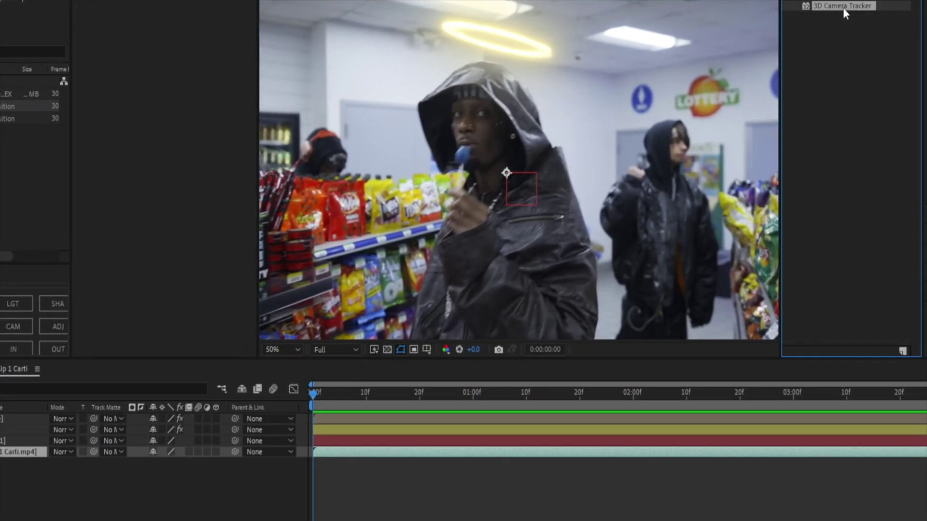
left_click_drag(844, 13, 464, 80)
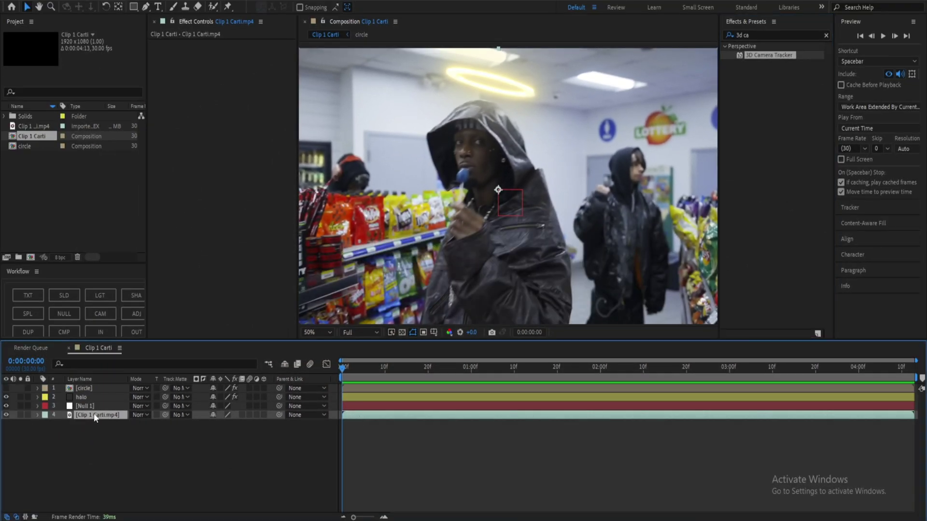
- Show the Tracker panel and start a Track Motion setup on the Clip 1 Carti.mp4 layer
left_click(183, 2)
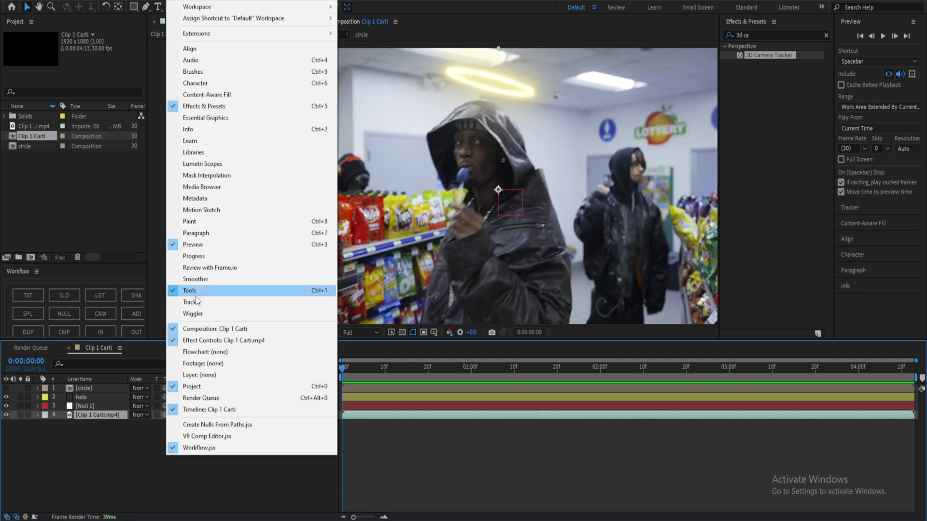
left_click(192, 303)
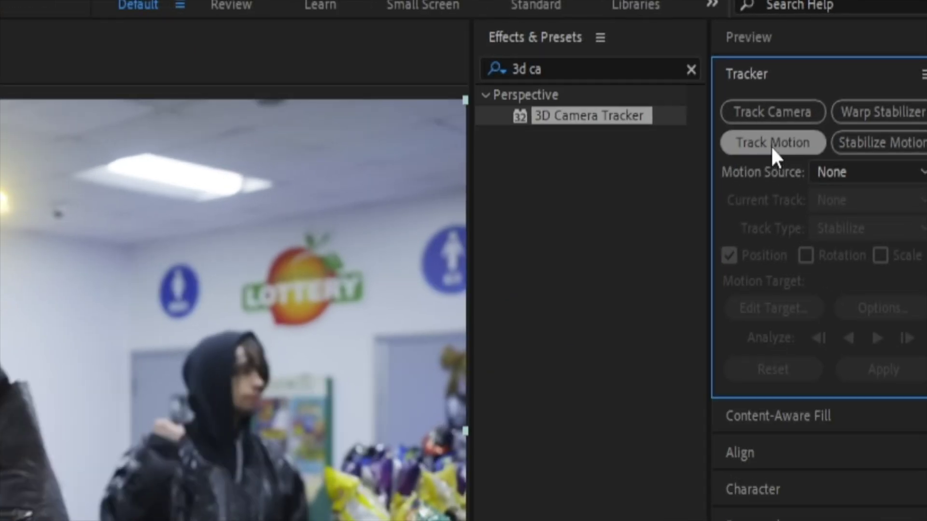
left_click(847, 67)
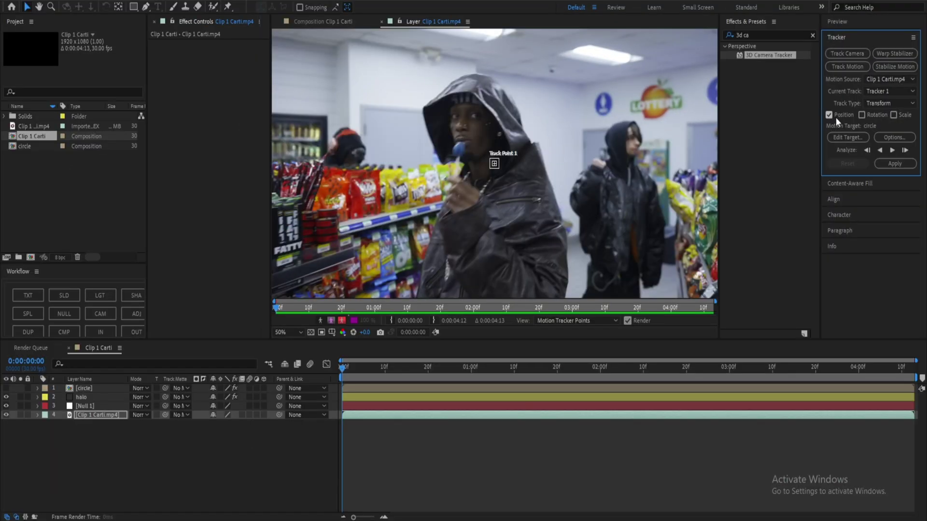
- Enlarge Track Point 1's feature and search regions and place them over the hooded man's nose on the first frame
scroll(506, 154, "up", 4)
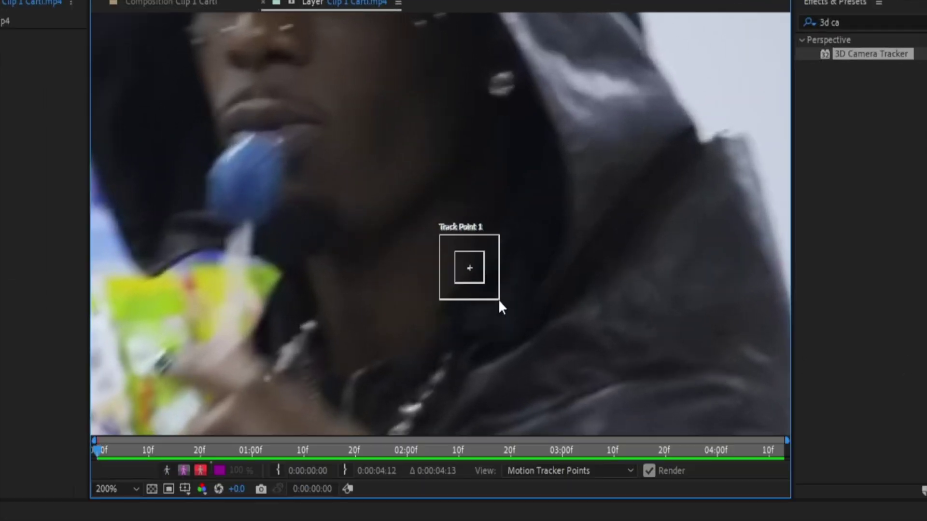
left_click_drag(533, 212, 553, 233)
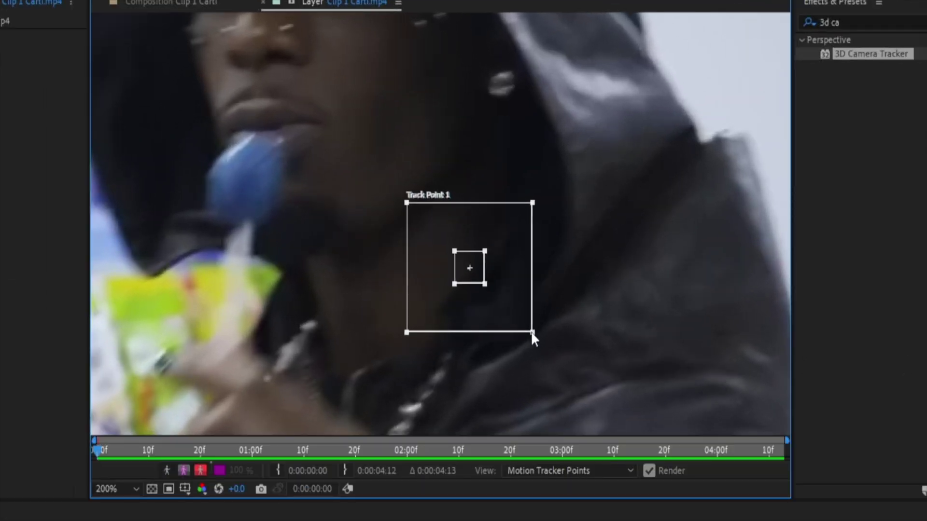
left_click_drag(532, 332, 535, 334)
left_click_drag(485, 285, 505, 302)
left_click_drag(520, 275, 392, 120)
left_click_drag(474, 130, 555, 196)
scroll(540, 172, "down", 2)
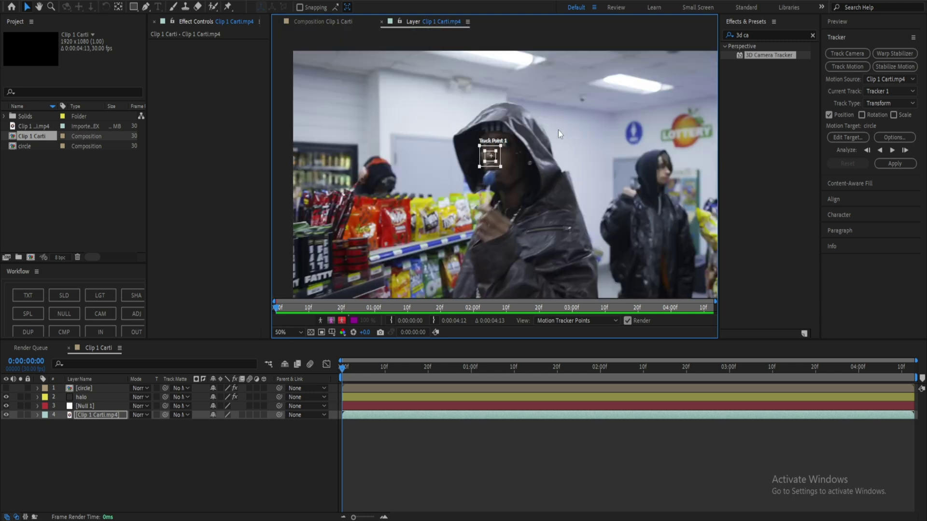
scroll(486, 147, "up", 2)
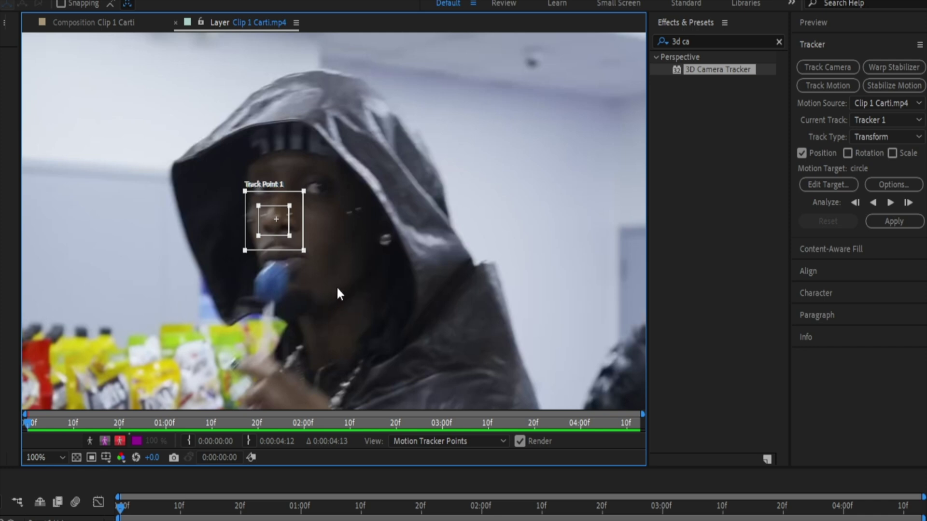
- Preview the clip, then analyze the motion forward from the first frame and stop the analysis
key("space")
key("space")
left_click(890, 203)
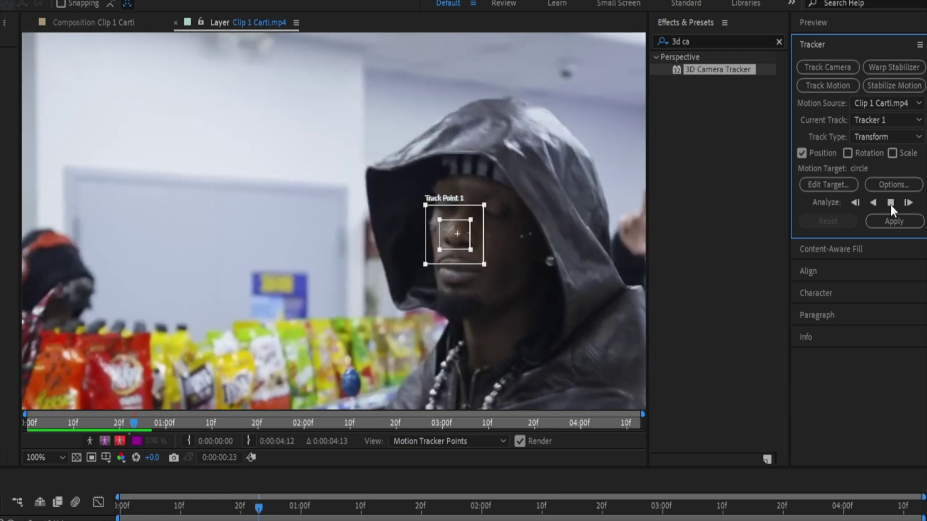
left_click(891, 203)
- Step back to frame 0:00:01:20, move Track Point 1 back onto the man's nose and continue to 0:00:01:22
scroll(309, 223, "up", 2)
scroll(308, 220, "up", 1)
left_click_drag(311, 221, 257, 269)
key("Page_Up")
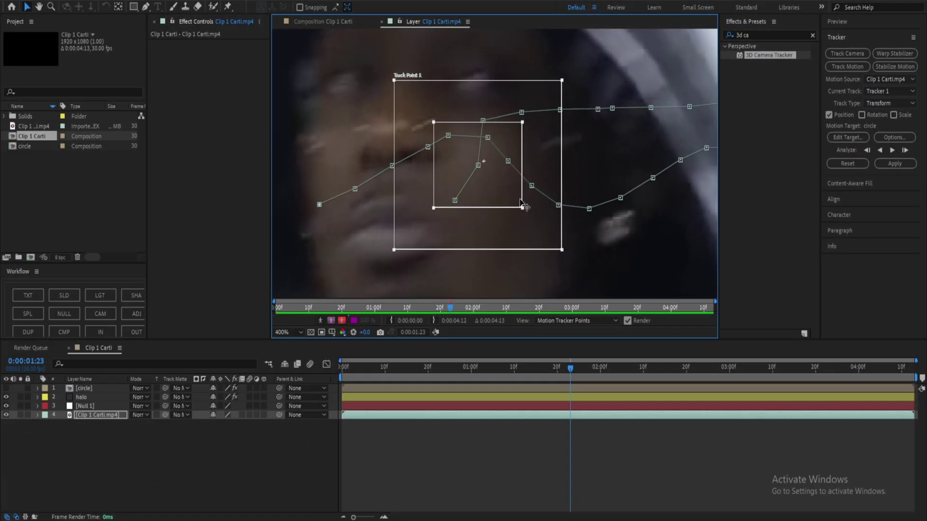
key("Page_Up")
key("Page_Up")
key("Page_Up")
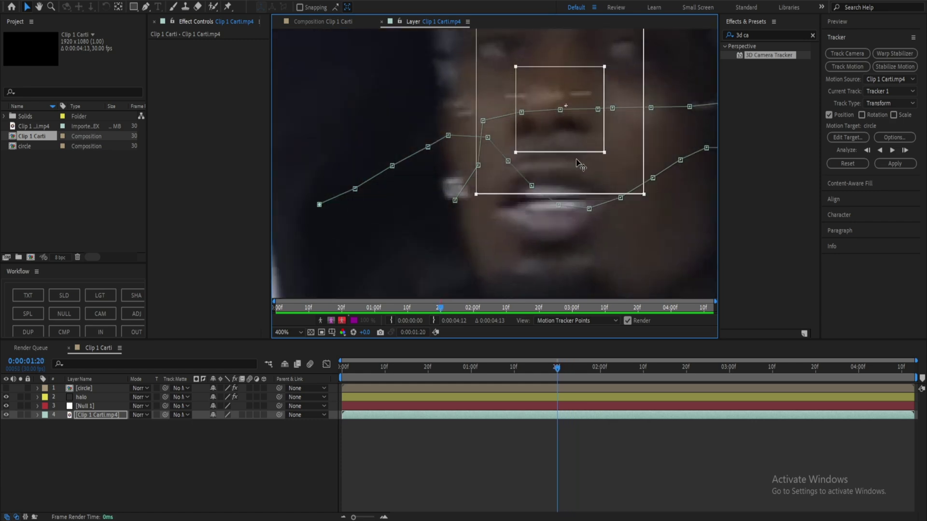
left_click_drag(575, 162, 445, 213)
key("Page_Down")
key("Page_Down")
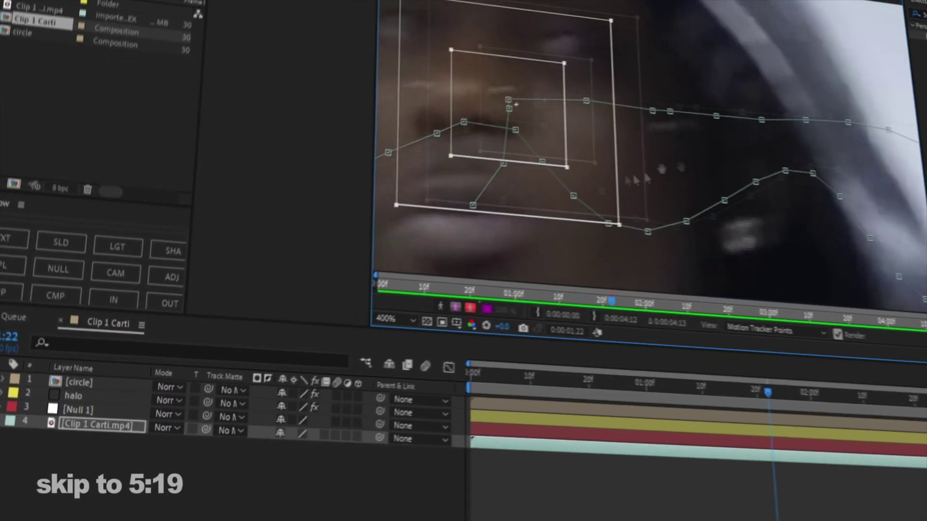
- Re-center Track Point 1 on the man's nose frame by frame from 0:00:01:22 to 0:00:02:06
left_click_drag(662, 168, 864, 145)
left_click_drag(773, 176, 724, 170)
key("Page_Down")
key("Page_Down")
left_click_drag(668, 178, 604, 169)
key("Page_Down")
left_click_drag(676, 188, 767, 176)
key("Page_Down")
key("Page_Down")
key("Page_Down")
key("Page_Down")
key("Page_Down")
key("Page_Down")
left_click_drag(724, 145, 706, 217)
key("Page_Down")
key("Page_Down")
key("Page_Down")
key("Page_Down")
key("Page_Down")
key("Page_Down")
key("Page_Down")
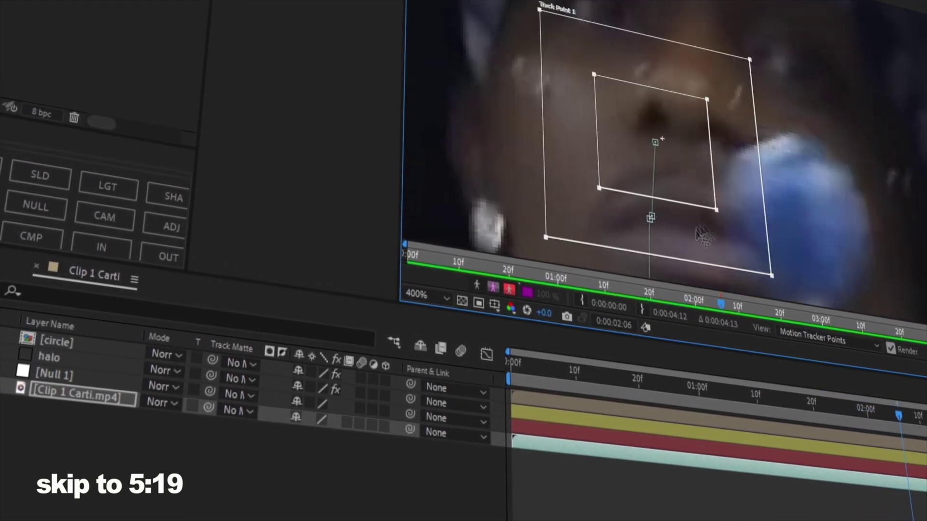
- Keep Track Point 1 on the nose frame by frame from 0:00:02:06 to 0:00:02:29
key("Page_Down")
key("Page_Down")
key("Page_Down")
key("Page_Down")
key("Page_Down")
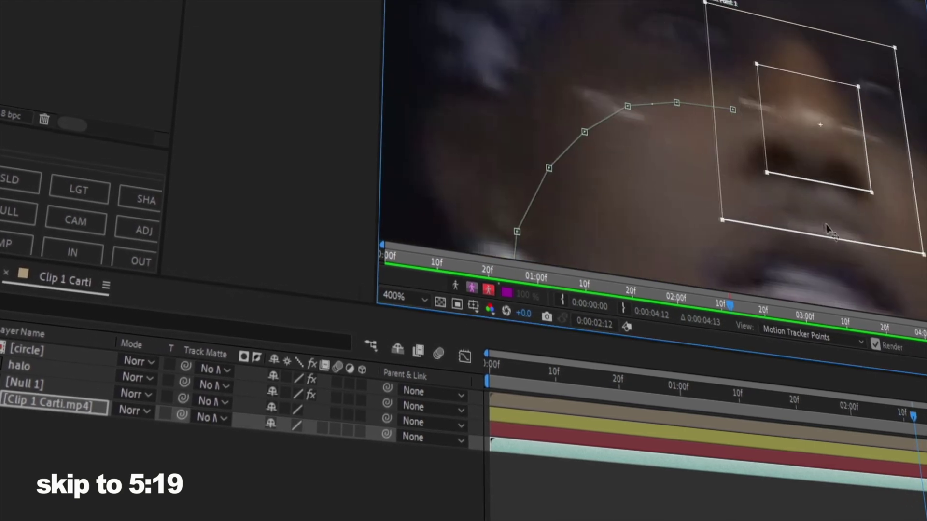
key("Page_Down")
key("Page_Down")
key("Page_Down")
key("Page_Down")
key("Page_Down")
key("Page_Down")
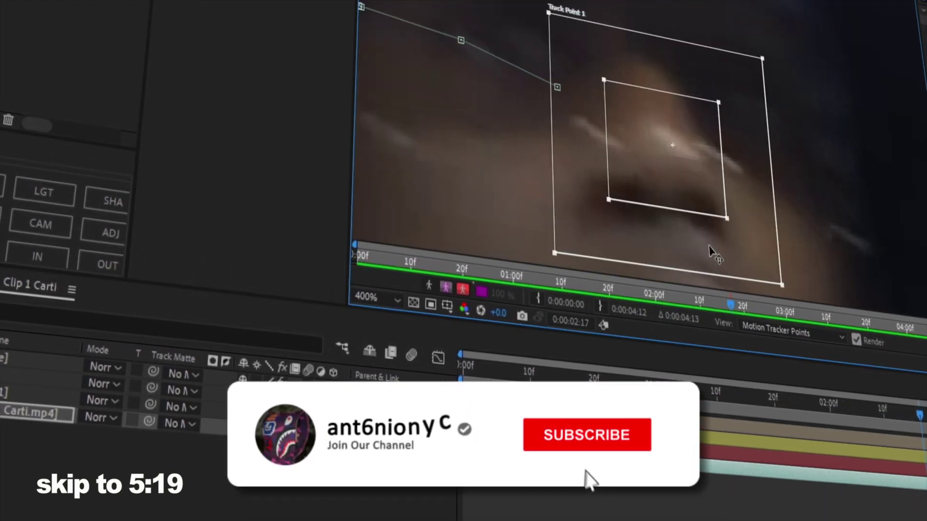
key("Page_Down")
key("Page_Down")
key("Page_Down")
key("Page_Down")
key("Page_Down")
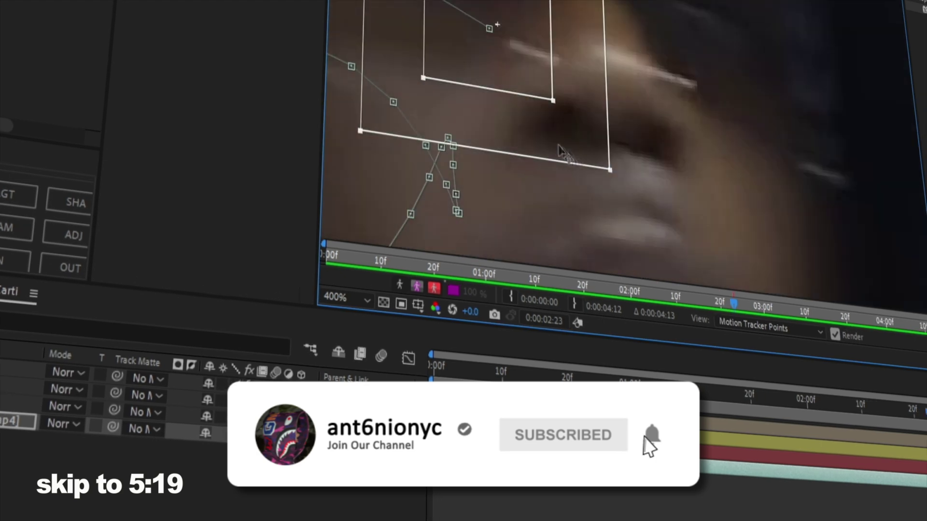
key("Page_Down")
key("Page_Down")
key("Page_Down")
key("Page_Down")
key("Page_Down")
key("Page_Down")
key("Page_Down")
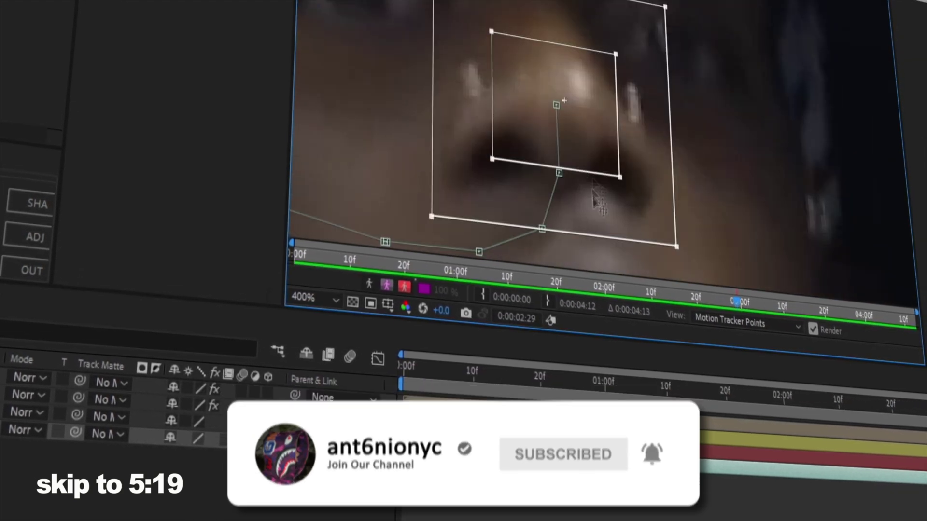
- Correct Track Point 1's position on the nose through the frames from 0:00:02:29 to about 0:00:03:23
key("Page_Down")
key("Page_Down")
key("Page_Down")
scroll(582, 197, "down", 2)
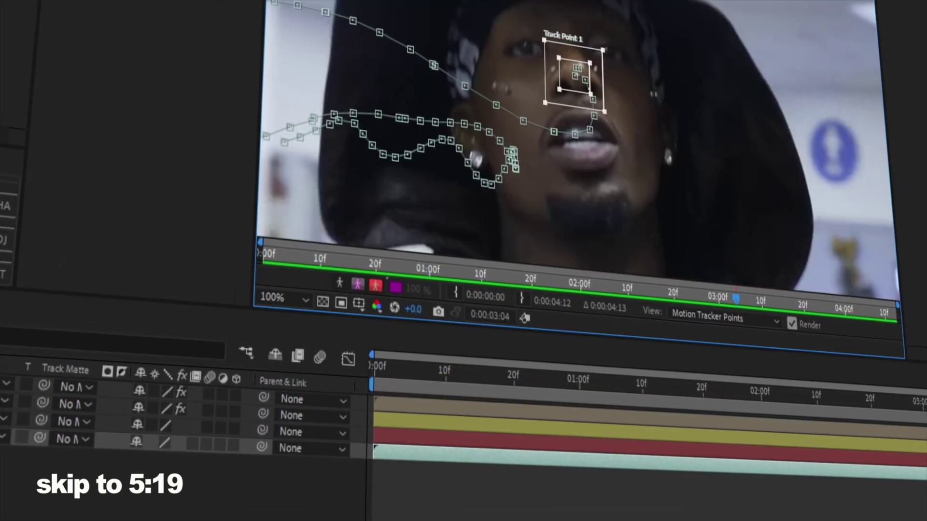
scroll(592, 150, "up", 2)
key("Page_Down")
key("Page_Down")
scroll(596, 143, "down", 2)
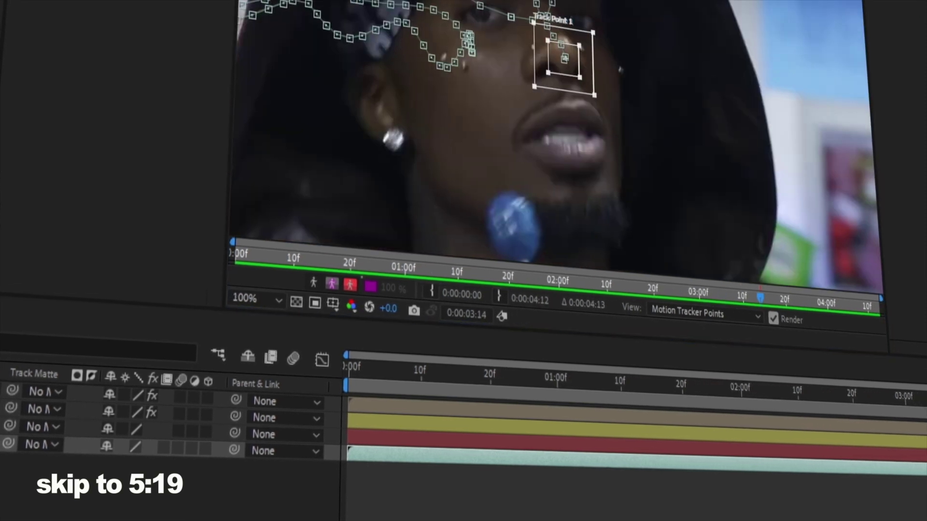
scroll(488, 30, "up", 2)
key("Page_Up")
left_click_drag(566, 99, 538, 42)
key("Page_Down")
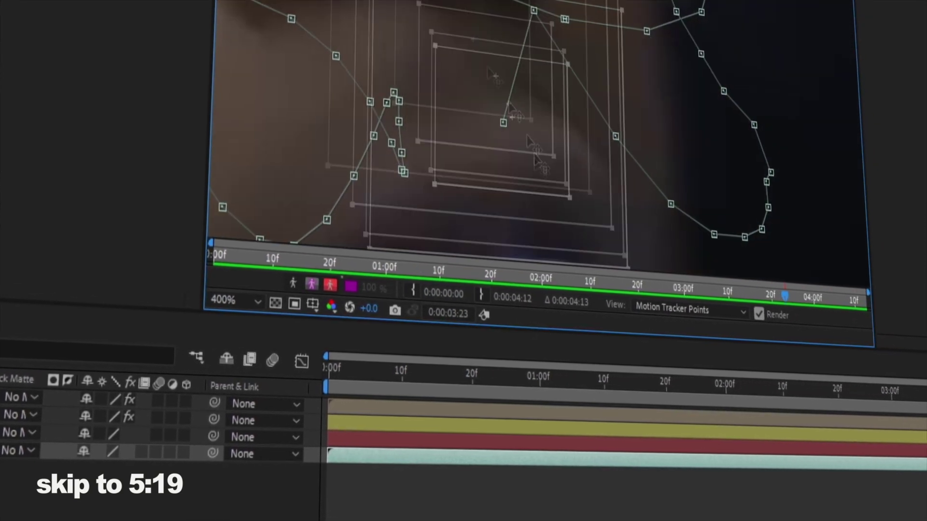
left_click_drag(511, 109, 465, 9)
key("Page_Down")
- Continue aligning Track Point 1 with the nose frame by frame up to 0:00:04:10
scroll(587, 126, "down", 2)
scroll(578, 116, "up", 1)
key("Page_Down")
key("Page_Down")
left_click_drag(592, 97, 554, 52)
key("Page_Down")
key("Page_Down")
key("Page_Down")
key("Page_Down")
key("Page_Down")
key("Page_Down")
key("Page_Down")
key("Page_Down")
key("Page_Down")
key("Page_Down")
key("Page_Down")
key("Page_Down")
key("Page_Down")
key("Page_Down")
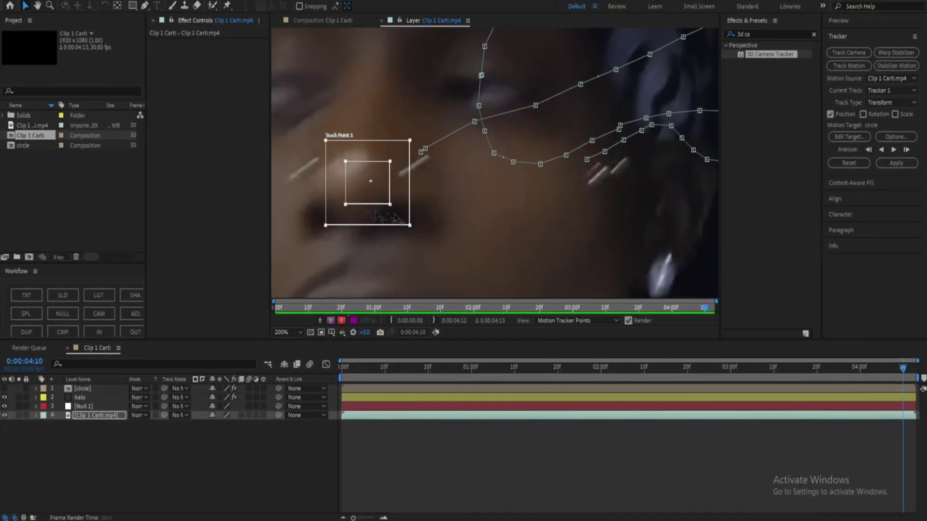
- Place Track Point 1 on the nose for the last frames up to 0:00:04:12, then return to the clip's start
left_click_drag(379, 215, 517, 166)
left_click_drag(515, 165, 407, 241)
key("Page_Down")
key("Page_Down")
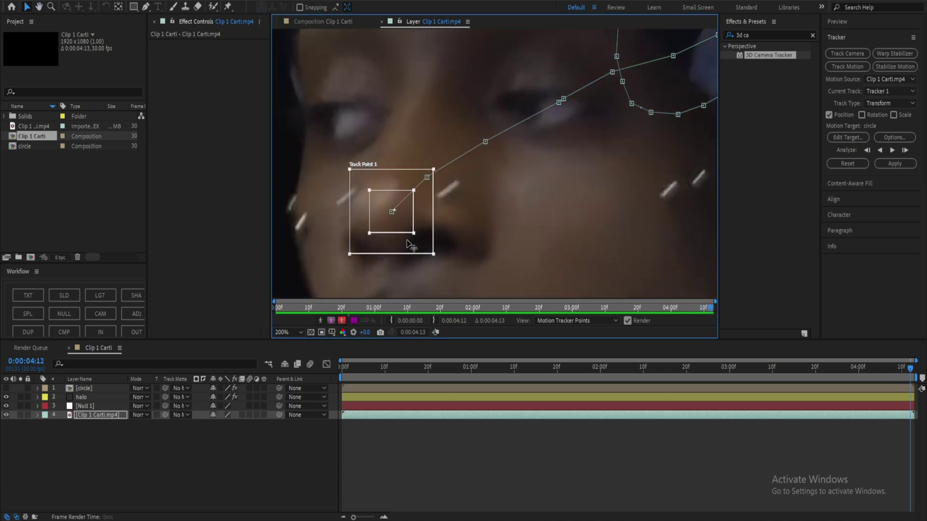
key("Page_Down")
key("Page_Up")
scroll(407, 242, "down", 3)
scroll(459, 172, "up", 1)
left_click_drag(459, 172, 354, 170)
key("Home")
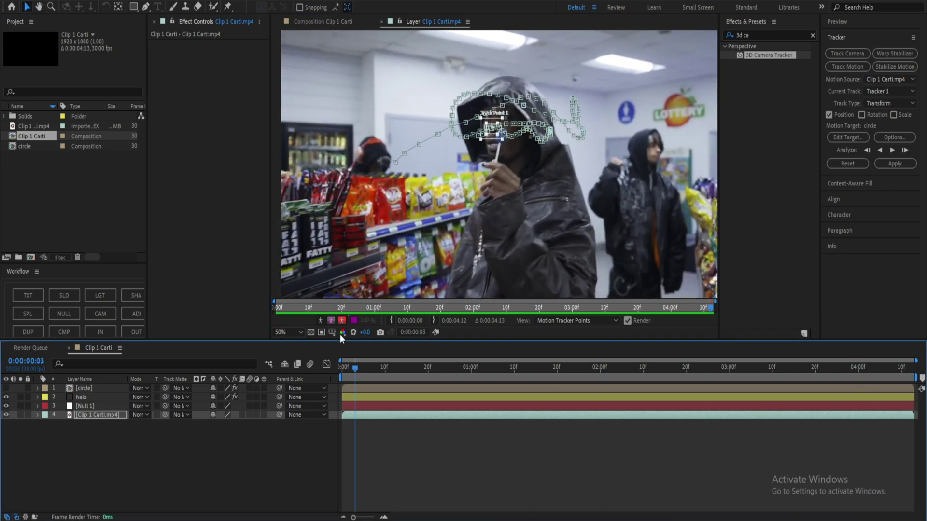
- Set the tracker's motion target to the Null 1 layer, apply the tracking data and review the null's position keyframes
left_click(85, 408)
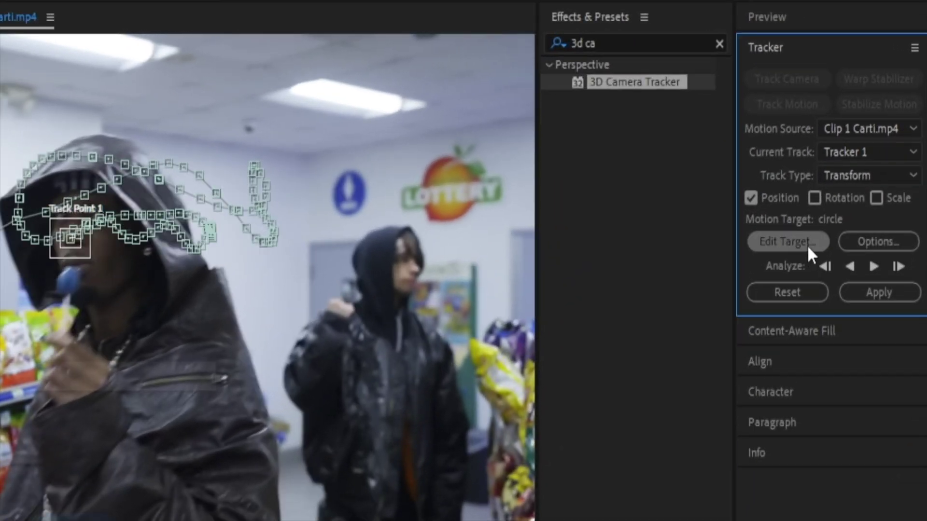
left_click(848, 137)
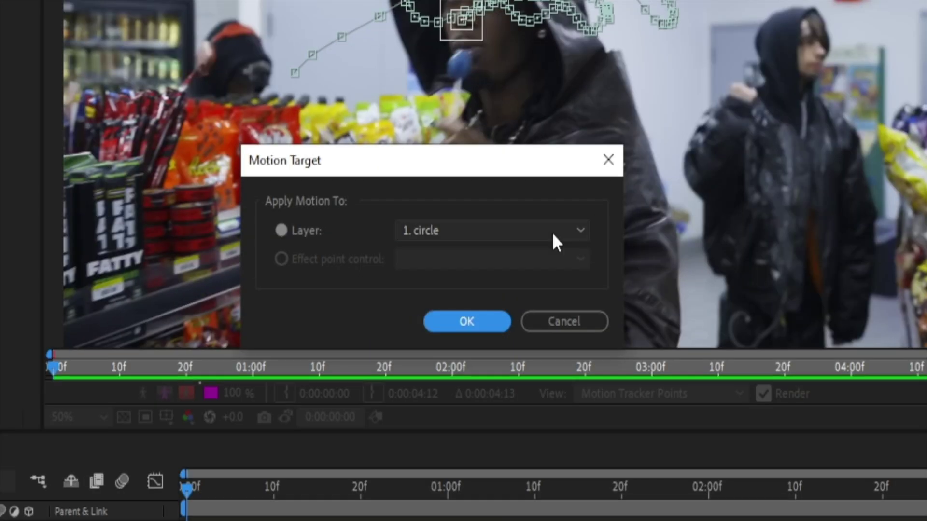
left_click(291, 233)
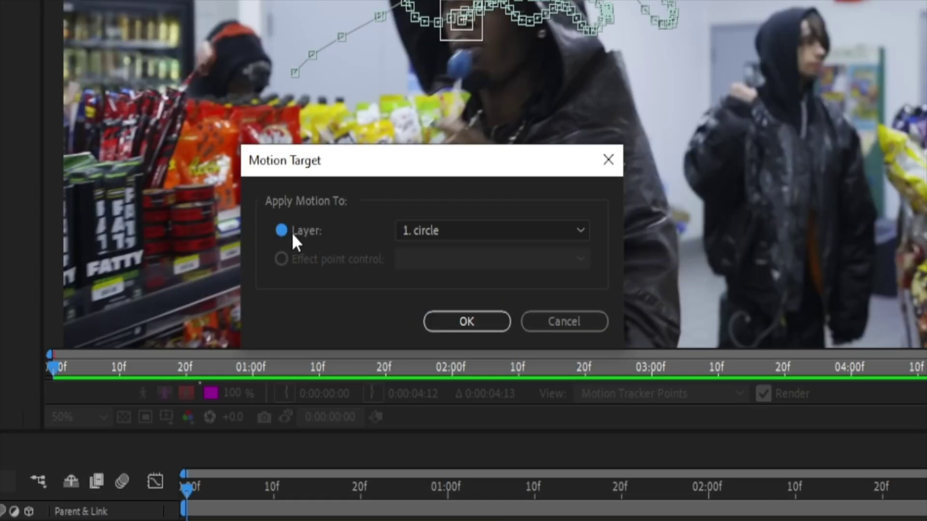
left_click(420, 230)
left_click(442, 296)
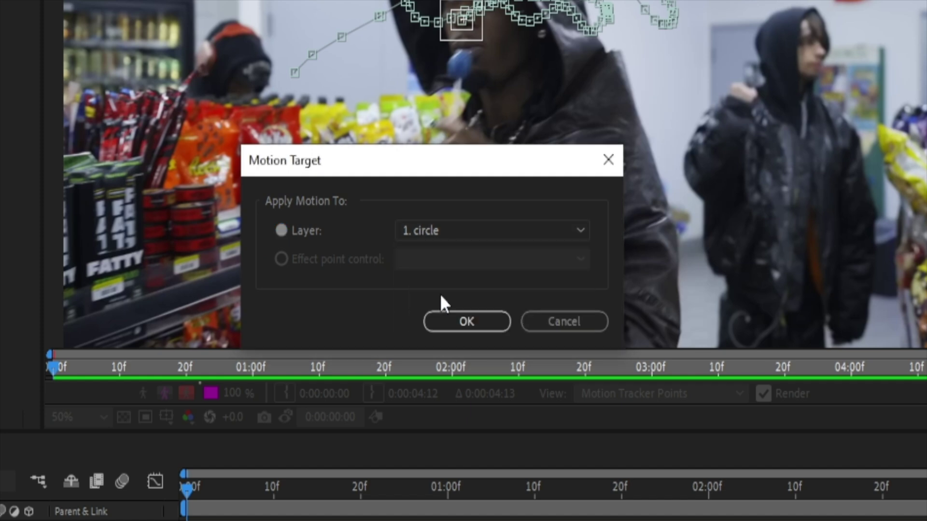
left_click(475, 323)
left_click(869, 294)
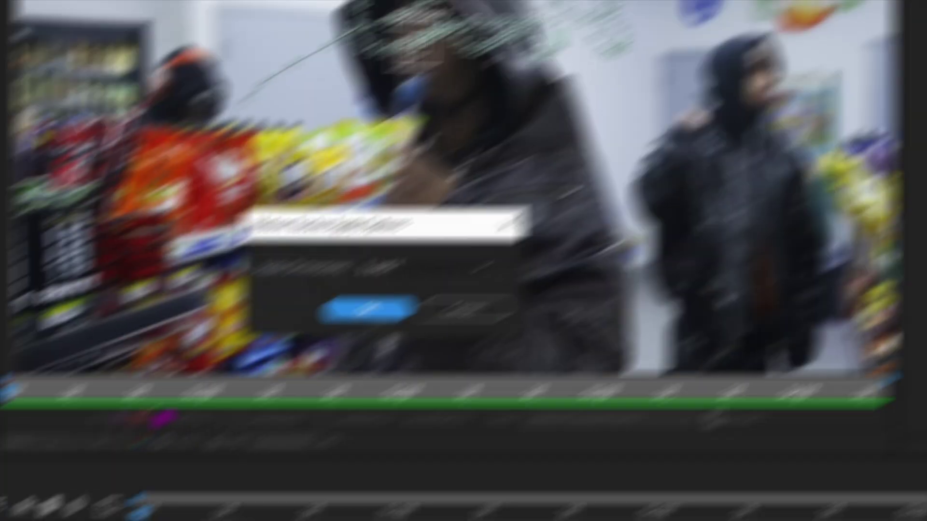
left_click(373, 313)
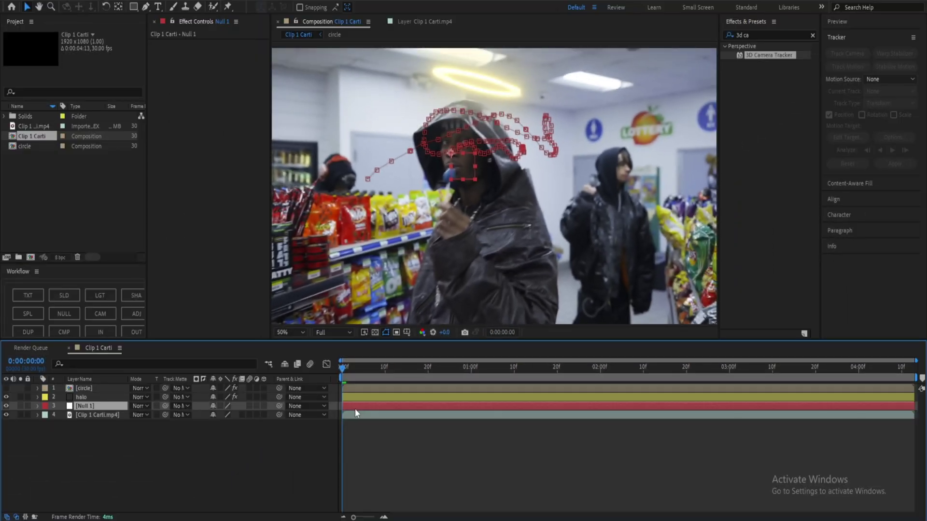
key("u")
left_click_drag(341, 372, 329, 393)
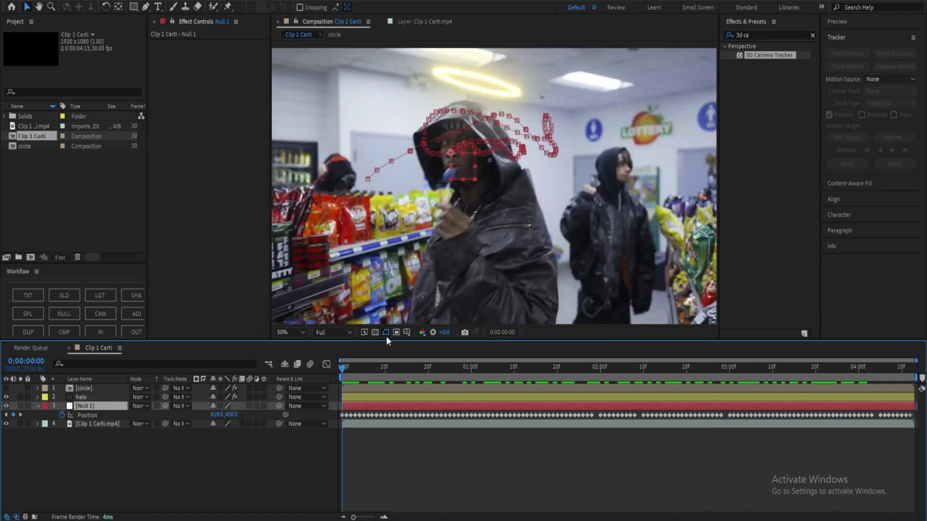
- Scale the halo layer up to 134% so its edges extend beyond the frame
scroll(474, 161, "down", 2)
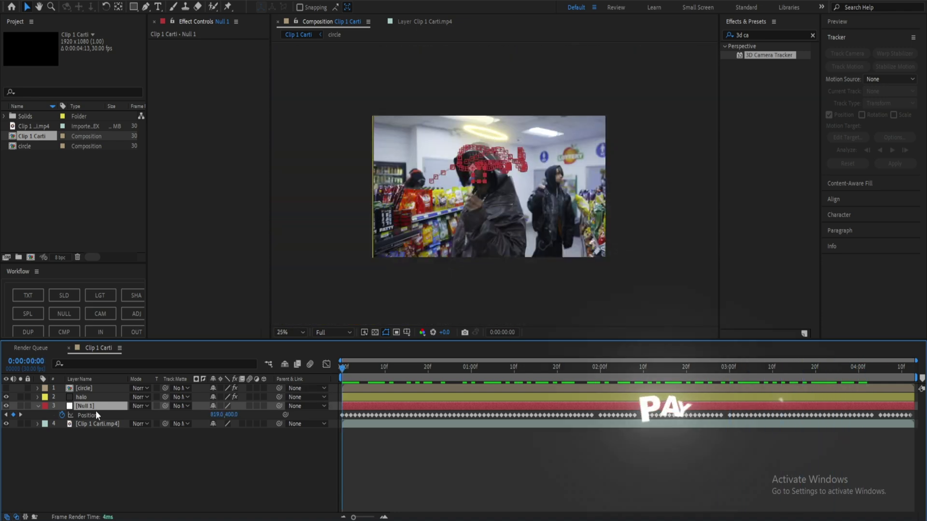
left_click(92, 396)
key("s")
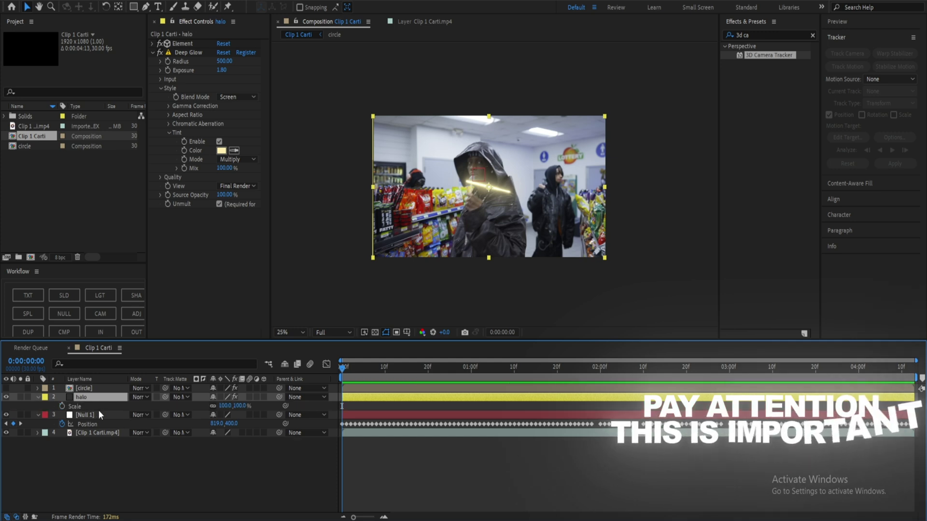
left_click_drag(227, 407, 239, 406)
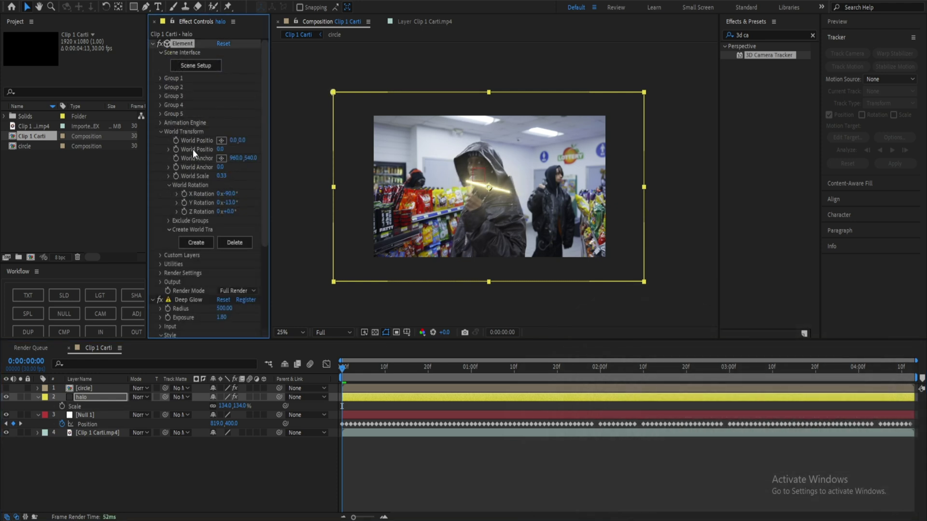
- Play through the clip to check the unparented halo layer against the head's movement, and return to the clip's start
left_click(101, 398)
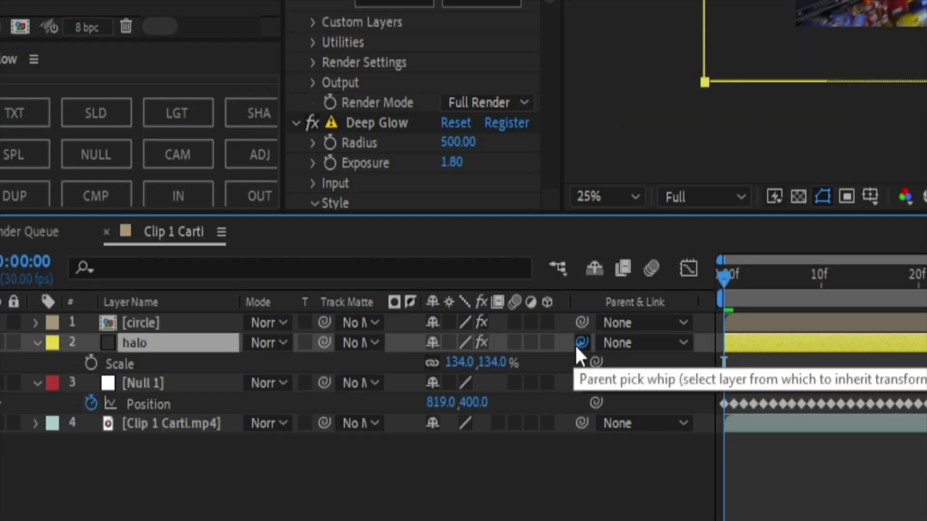
left_click_drag(279, 397, 233, 404)
left_click_drag(482, 358, 575, 341)
mouse_move(724, 281)
left_mouse_down()
mouse_move(780, 281)
mouse_move(729, 286)
left_mouse_up()
left_click_drag(408, 254, 926, 272)
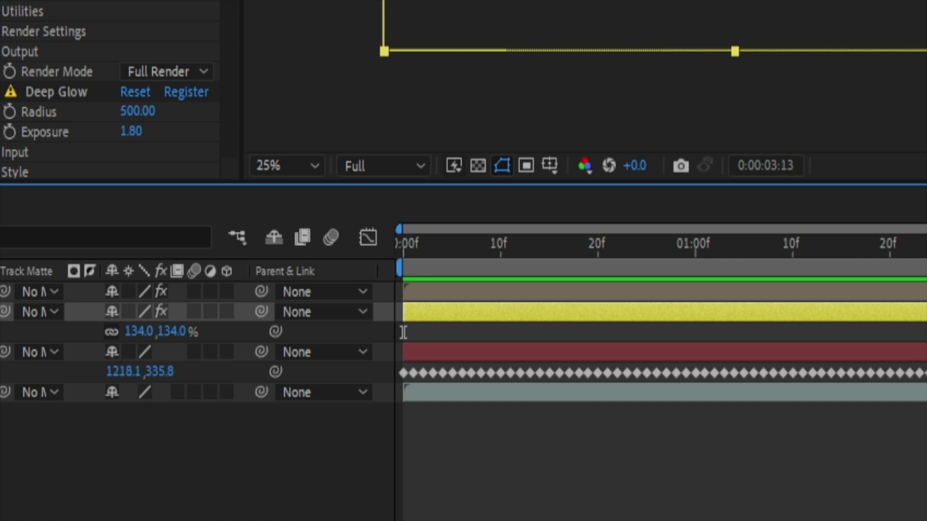
key("Home")
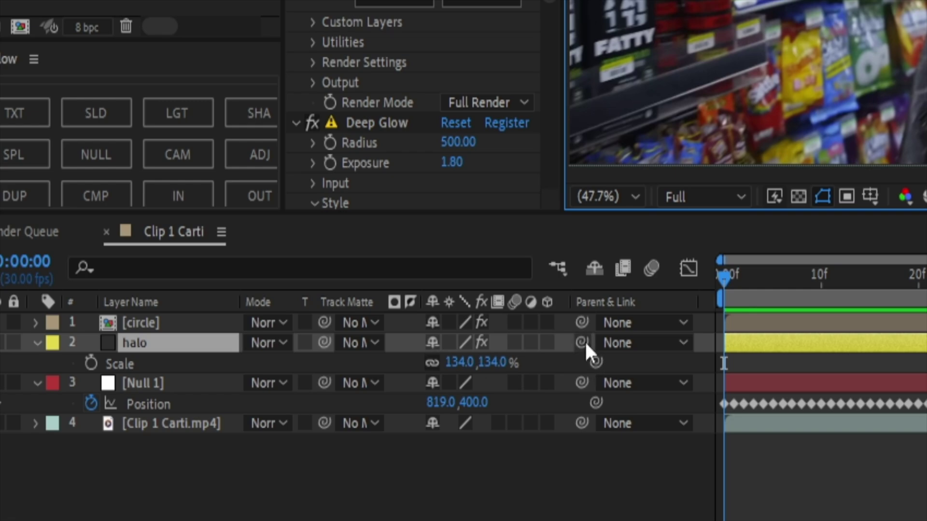
- Parent the halo layer to Null 1 and scrub through the clip to check how it follows the head
left_click_drag(584, 342, 204, 385)
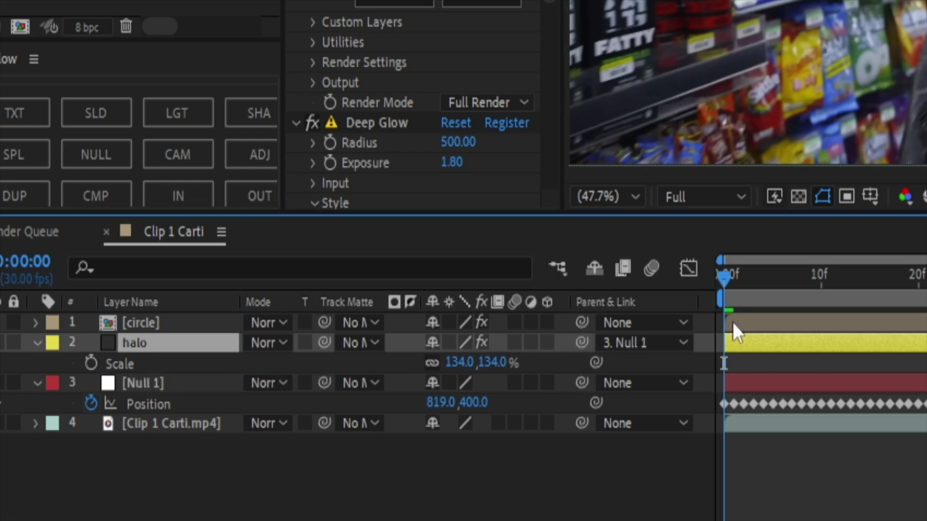
left_click_drag(725, 280, 901, 284)
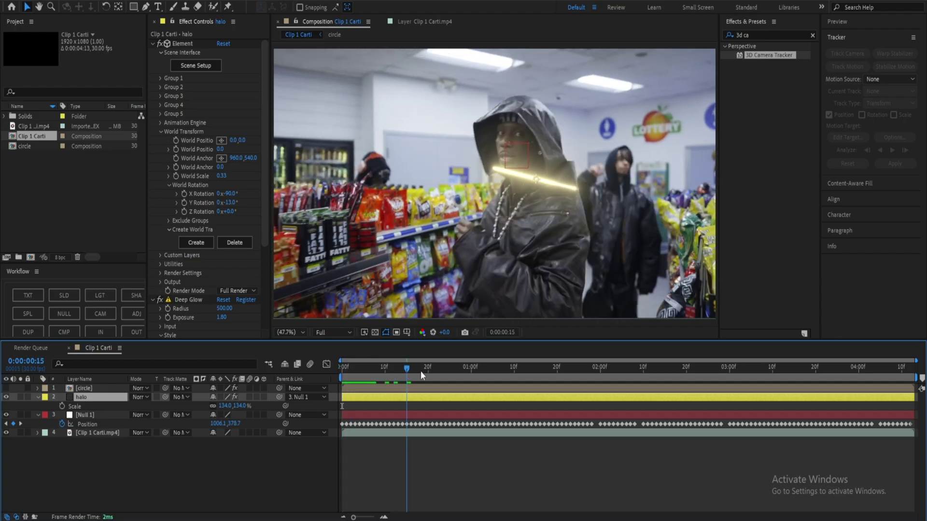
left_click_drag(421, 375, 324, 348)
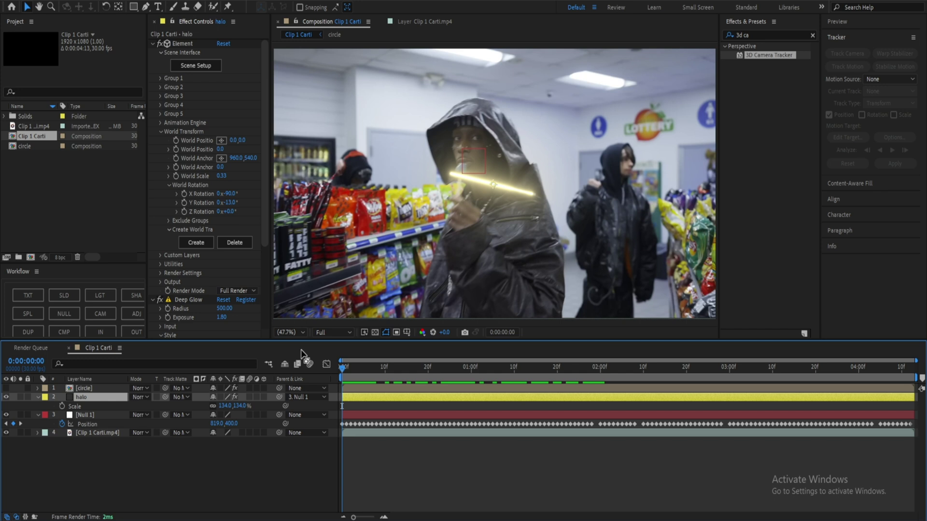
- Set the halo's Element World Position to -13.0, -330.0 to place the ring above the head, and preview the clip
left_click_drag(243, 145, 96, 128)
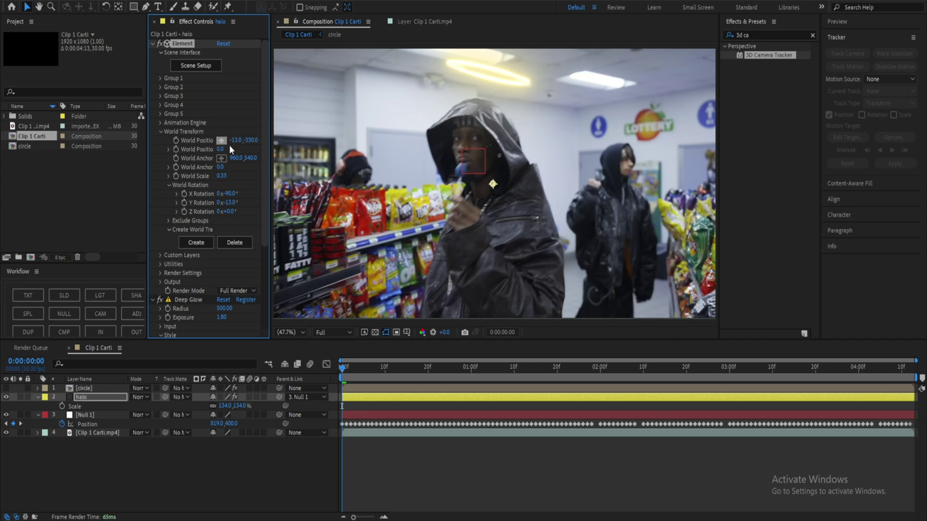
key("space")
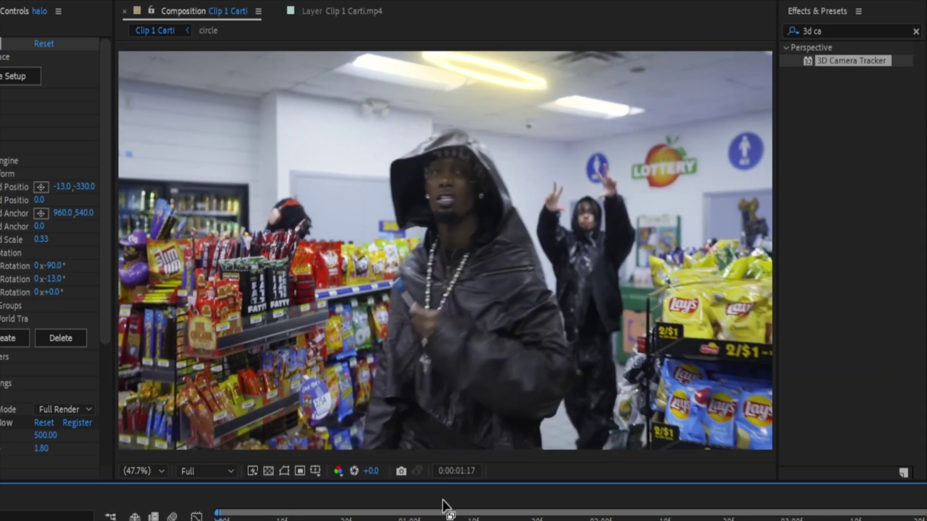
left_click(481, 520)
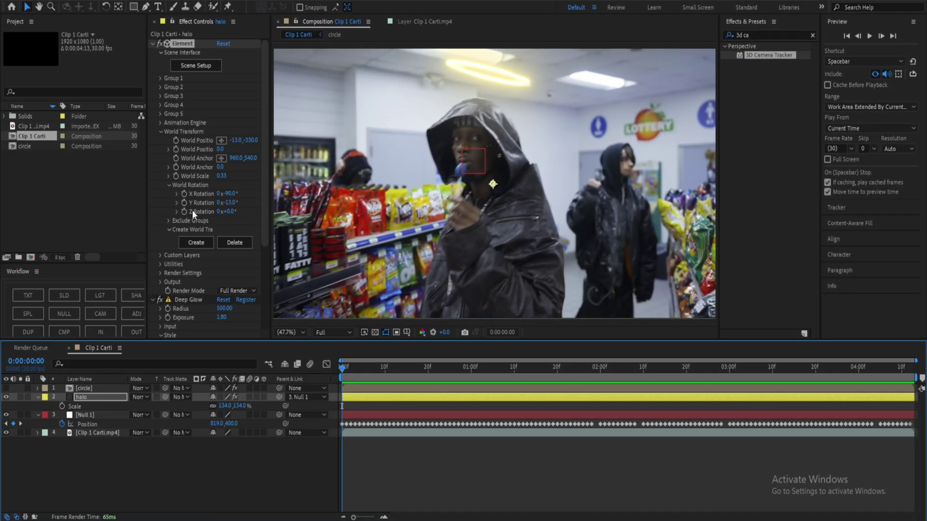
- Enable keyframing at the clip's start for the halo's X, Y and Z World Rotation, World Scale and World Position Z
left_click(182, 213)
left_click(184, 203)
left_click(185, 196)
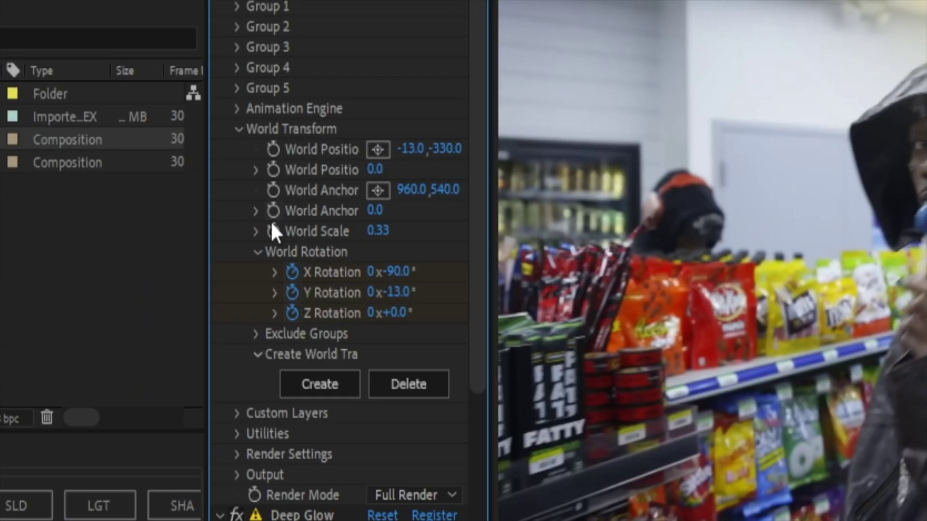
left_click(273, 170)
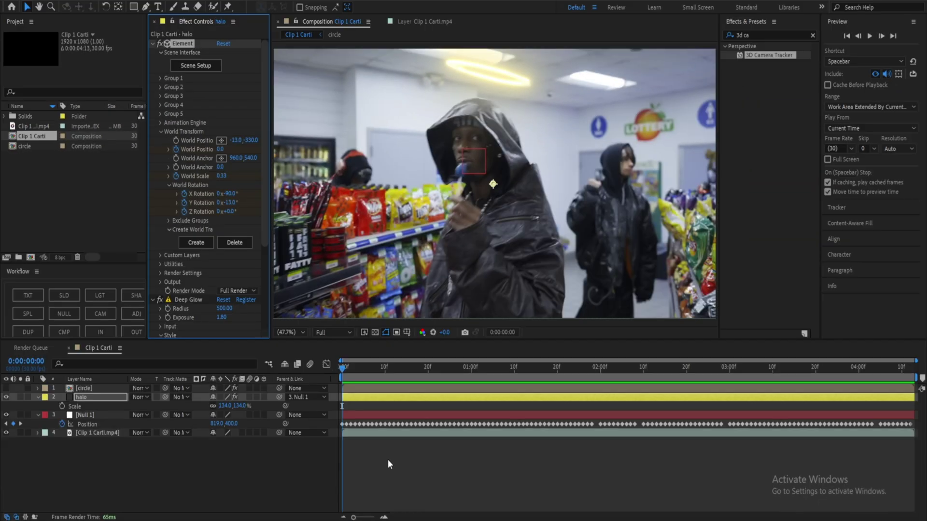
left_click(345, 399)
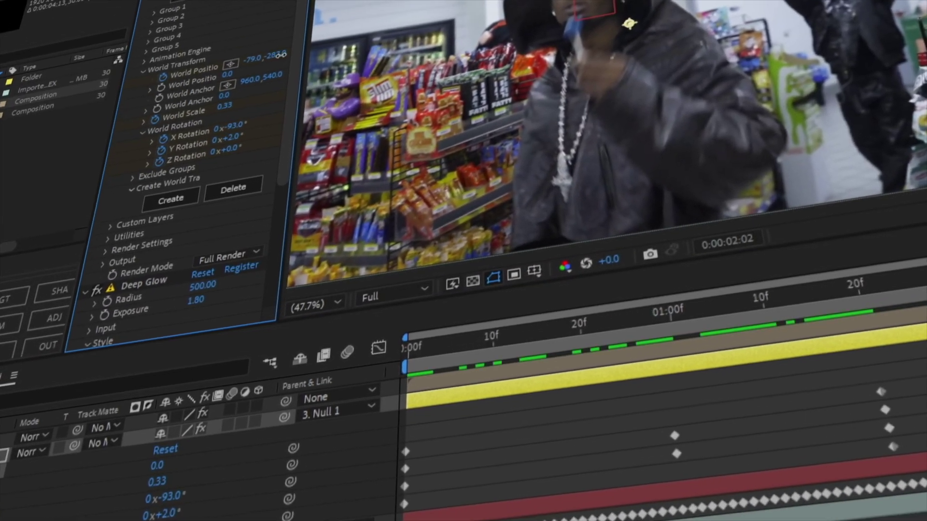
- Keyframe the halo's World Position, World Scale and X and Y Rotation through the clip up to 0:00:04:11 to match the head
left_click(917, 281)
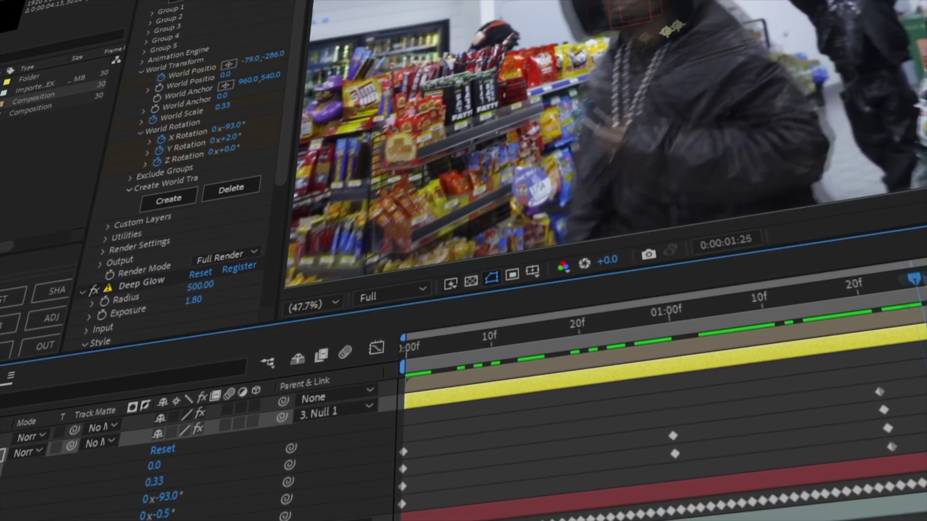
left_click_drag(235, 135, 217, 131)
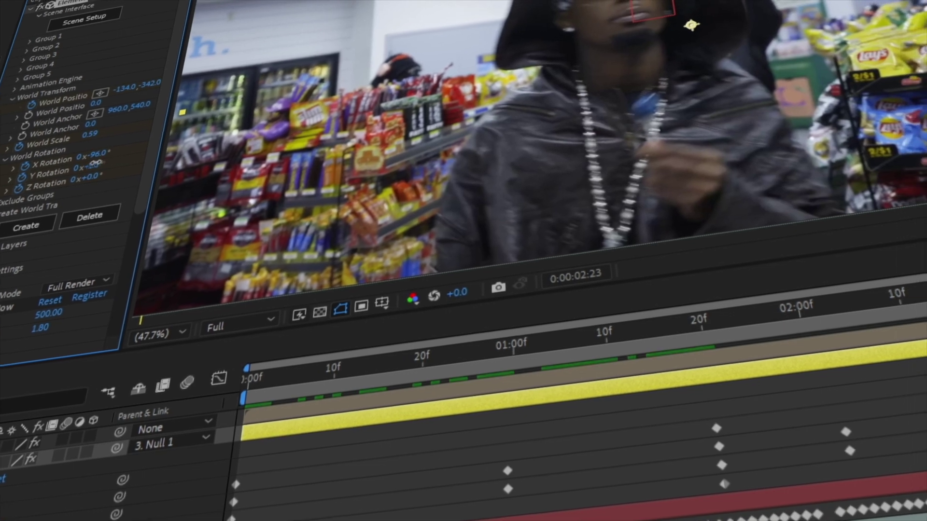
mouse_move(924, 300)
left_mouse_down()
mouse_move(776, 311)
mouse_move(861, 297)
mouse_move(888, 309)
mouse_move(924, 302)
left_mouse_up()
left_click(670, 457)
left_click(668, 439)
key("ctrl+c")
key("ctrl+v")
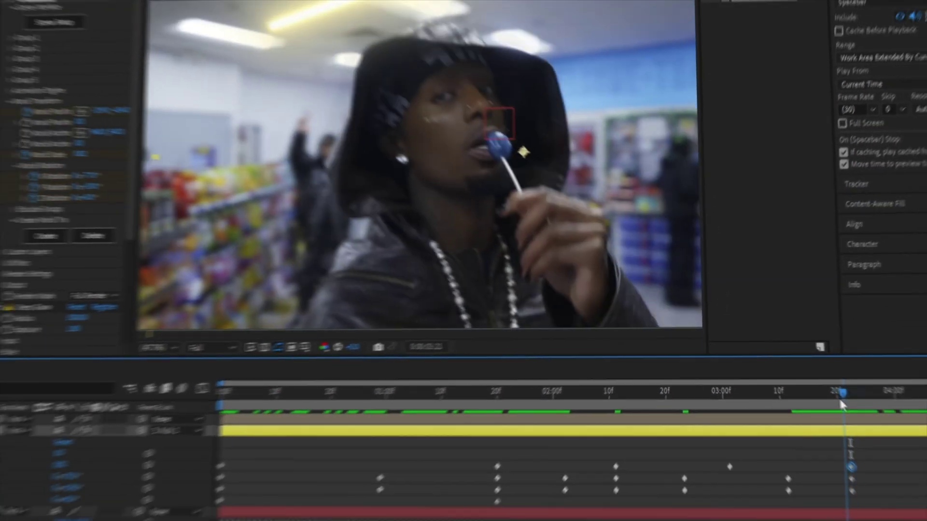
left_click_drag(840, 401, 901, 396)
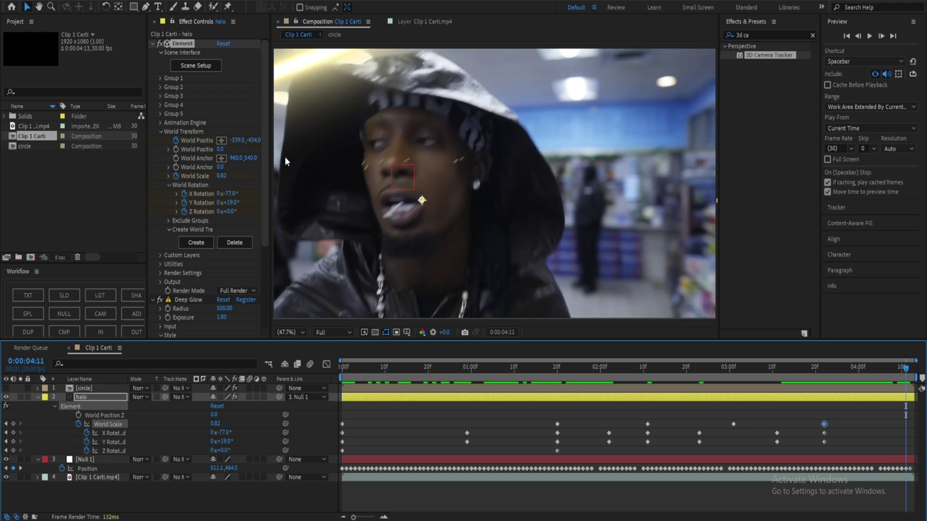
left_click_drag(256, 140, 231, 194)
- Add a 100% opacity keyframe to the halo layer at 0:00:03:21 and move on toward the clip's end
left_click_drag(879, 371, 820, 369)
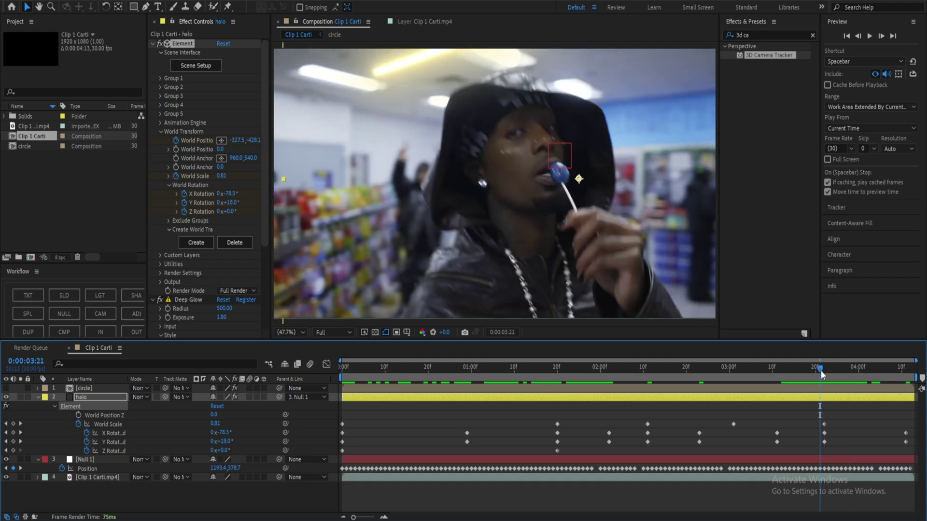
key("t")
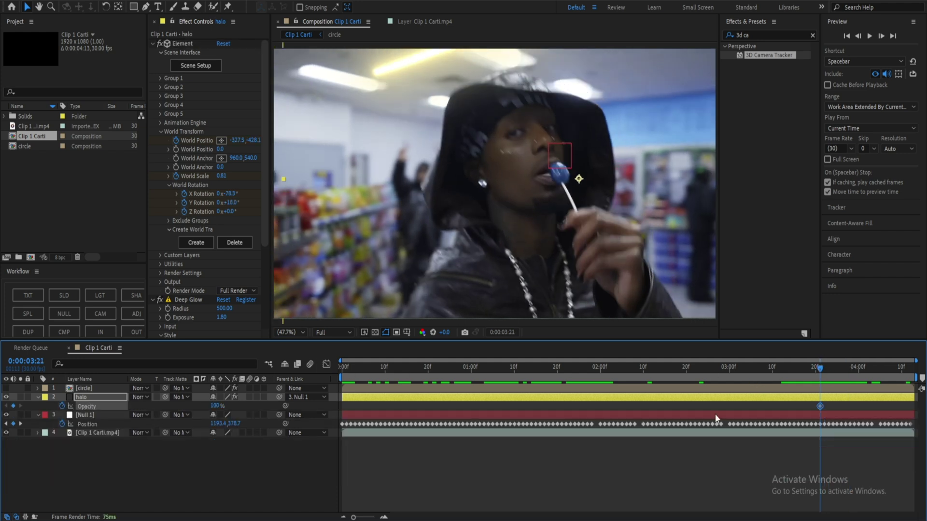
left_click_drag(850, 372, 893, 372)
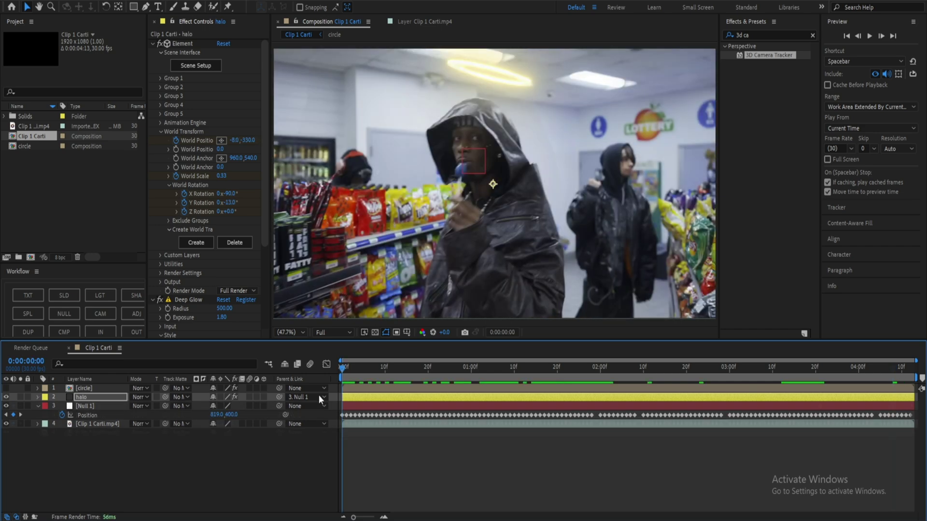
- Enable motion blur for the halo layer and preview the clip with Cache Before Playback turned on
left_click(250, 397)
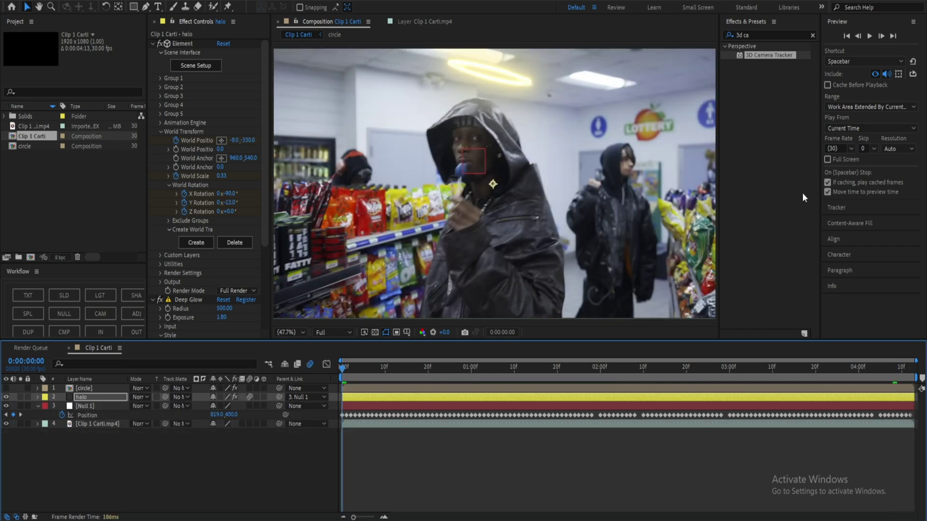
left_click(838, 87)
key("space")
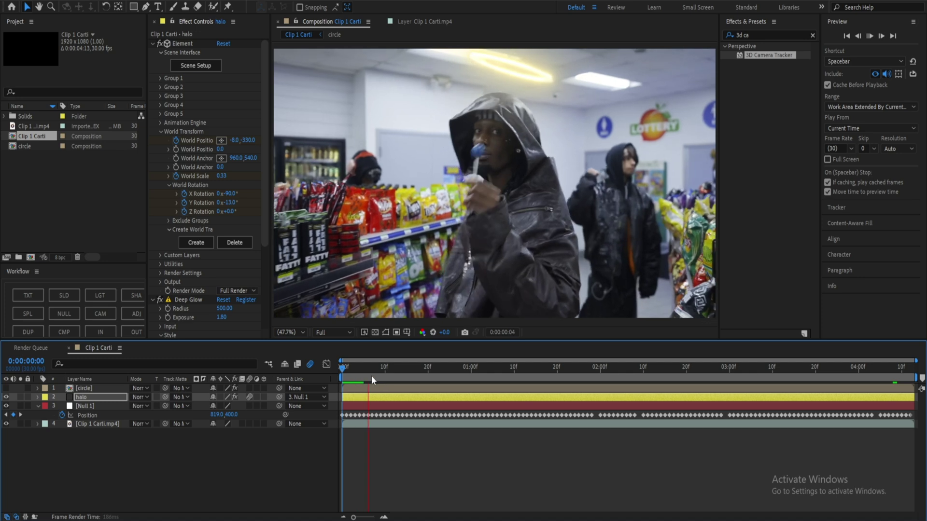